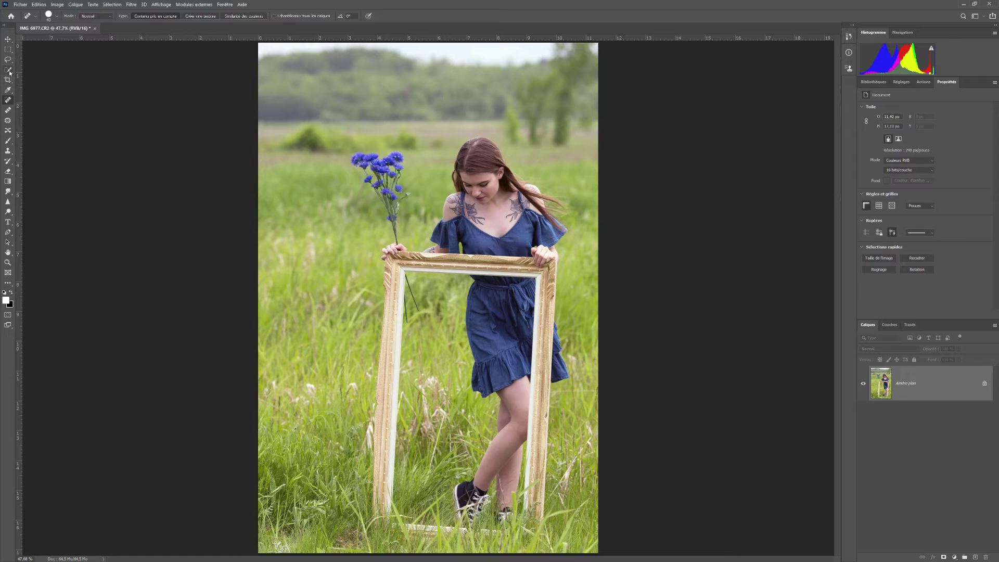
Select the blue dress with the Quick Selection tool
{"action": "left_click", "coordinate": [7, 70]}
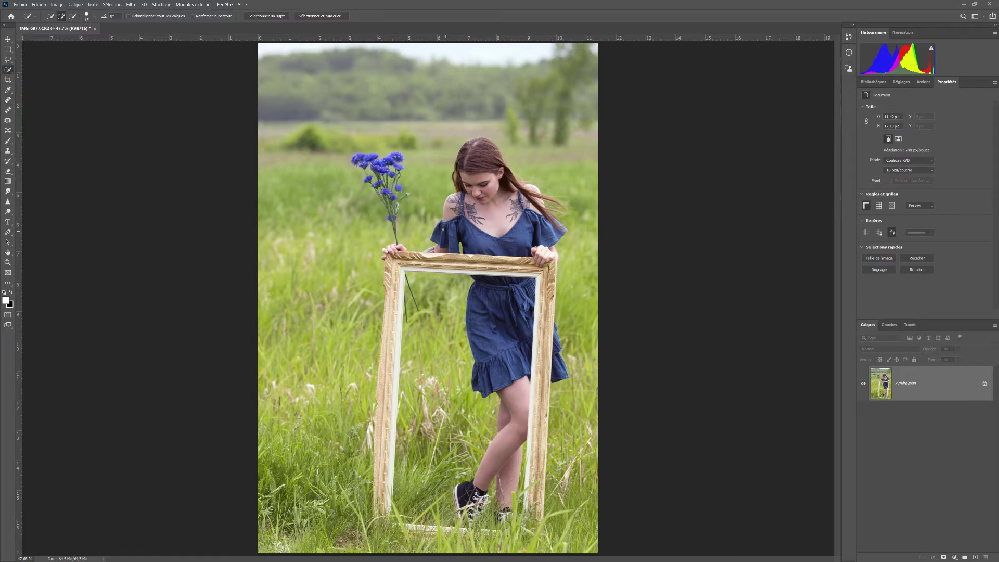
{"action": "mouse_move", "coordinate": [439, 223]}
{"action": "left_mouse_down"}
{"action": "mouse_move", "coordinate": [482, 241]}
{"action": "mouse_move", "coordinate": [553, 241]}
{"action": "left_mouse_up"}
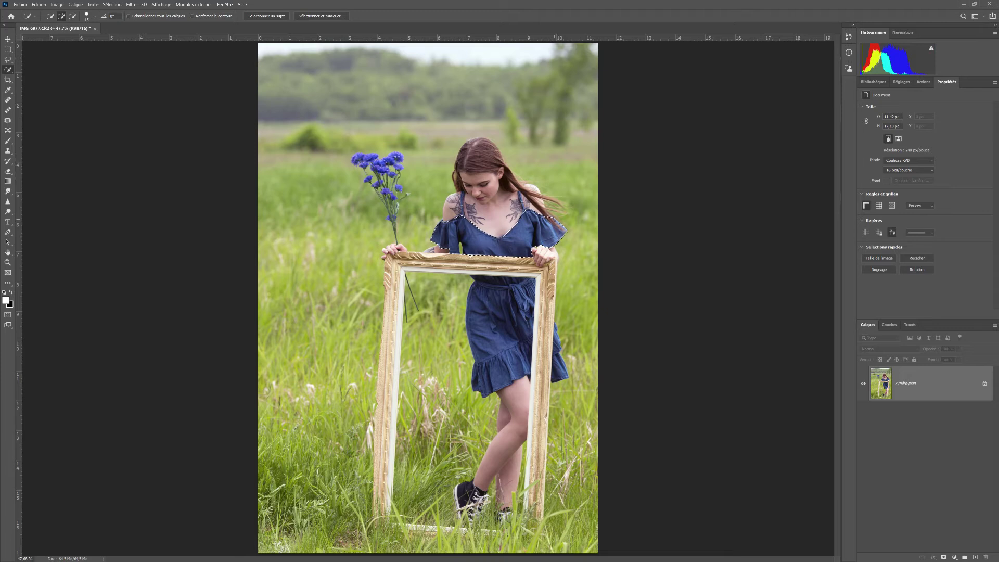
Reduce the selection brush size, add the dress's shoulder strap to the selection, and subtract the skin of the adjoining shoulder
{"action": "scroll", "coordinate": [474, 202], "scroll_direction": "up", "scroll_amount": 5}
{"action": "scroll", "coordinate": [474, 202], "scroll_direction": "up", "scroll_amount": 1}
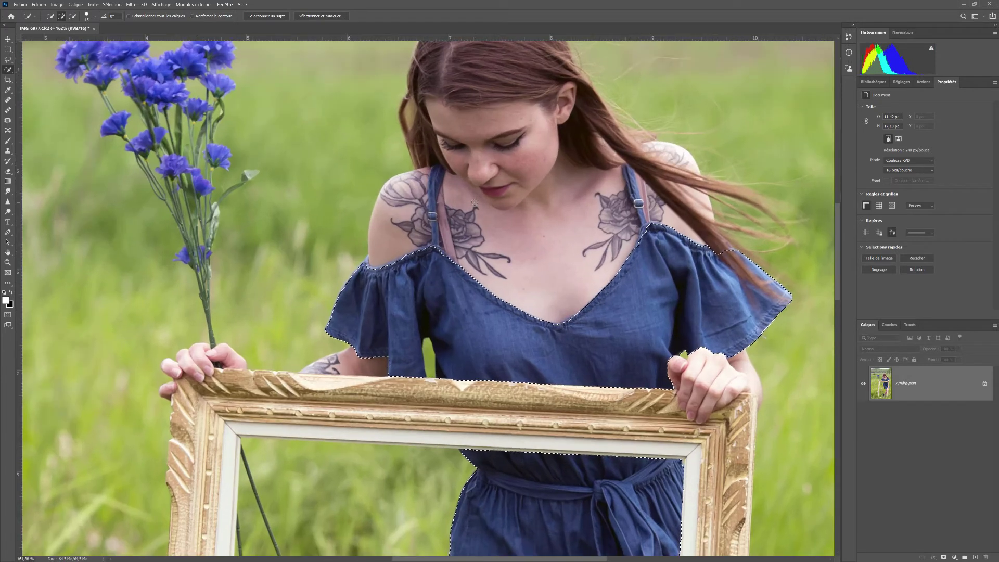
{"action": "scroll", "coordinate": [469, 201], "scroll_direction": "up", "scroll_amount": 1}
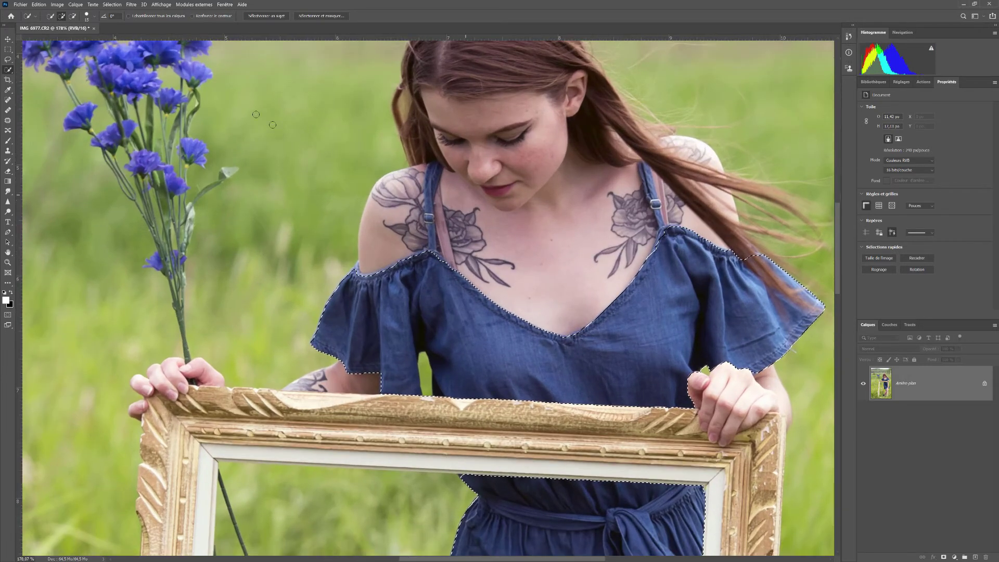
{"action": "left_click", "coordinate": [96, 19]}
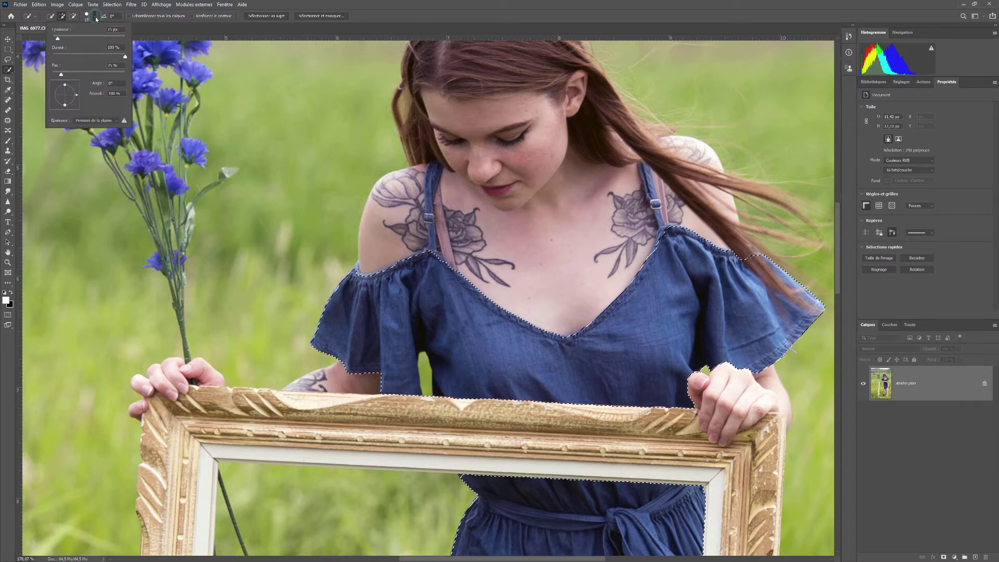
{"action": "left_click", "coordinate": [121, 29]}
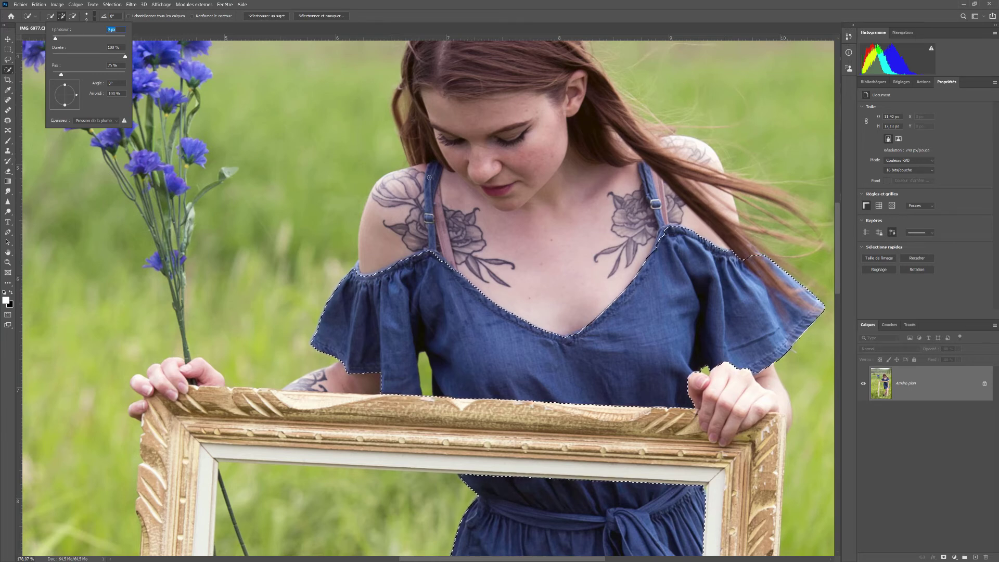
{"action": "key", "text": "Return"}
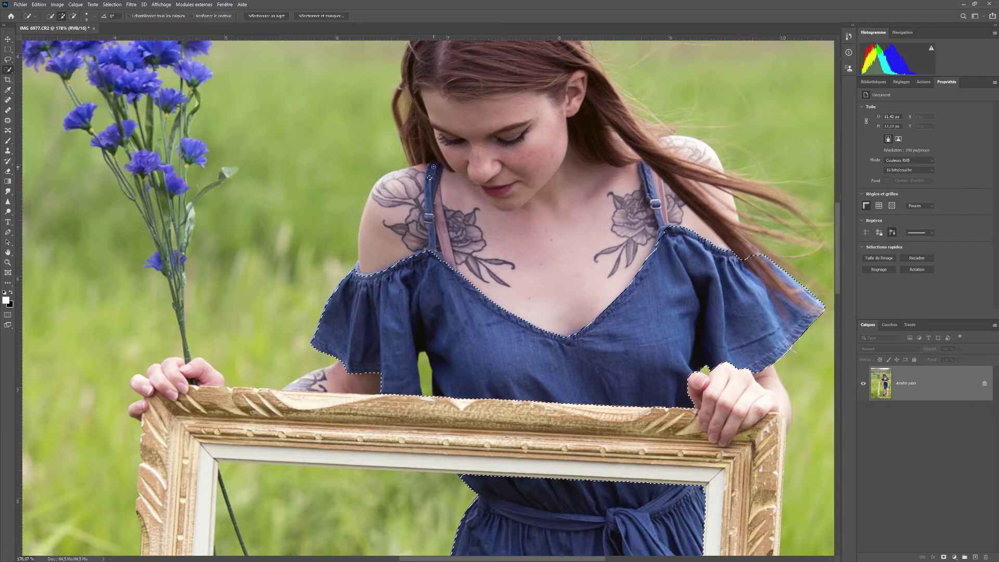
{"action": "left_click_drag", "start_coordinate": [432, 166], "coordinate": [430, 240]}
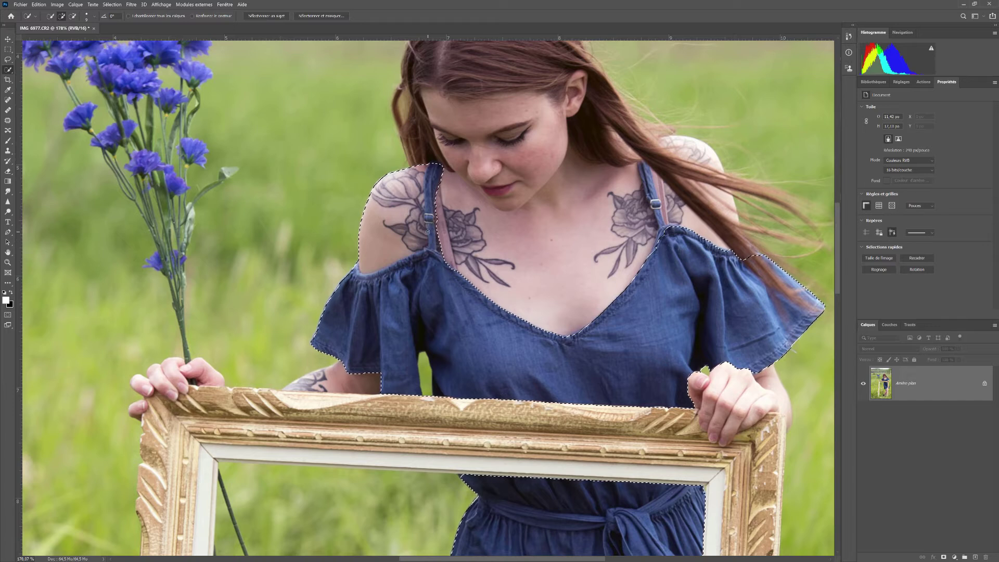
{"action": "mouse_move", "coordinate": [429, 165]}
{"action": "left_mouse_down", "text": "alt"}
{"action": "mouse_move", "coordinate": [414, 179]}
{"action": "mouse_move", "coordinate": [413, 249]}
{"action": "left_mouse_up", "text": "alt"}
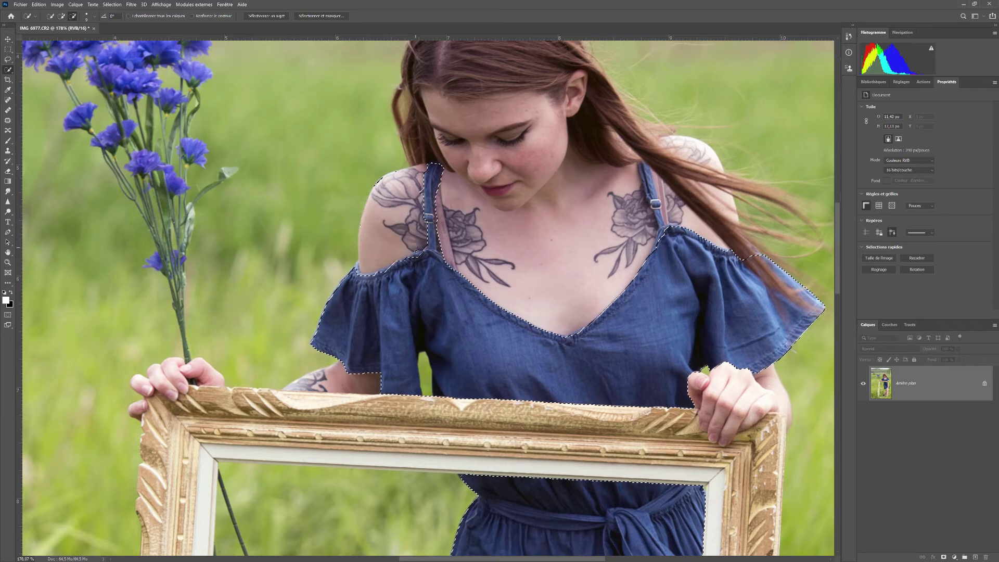
Clear the dress selection and restore it with Reselect
{"action": "scroll", "coordinate": [768, 374], "scroll_direction": "down", "scroll_amount": 3}
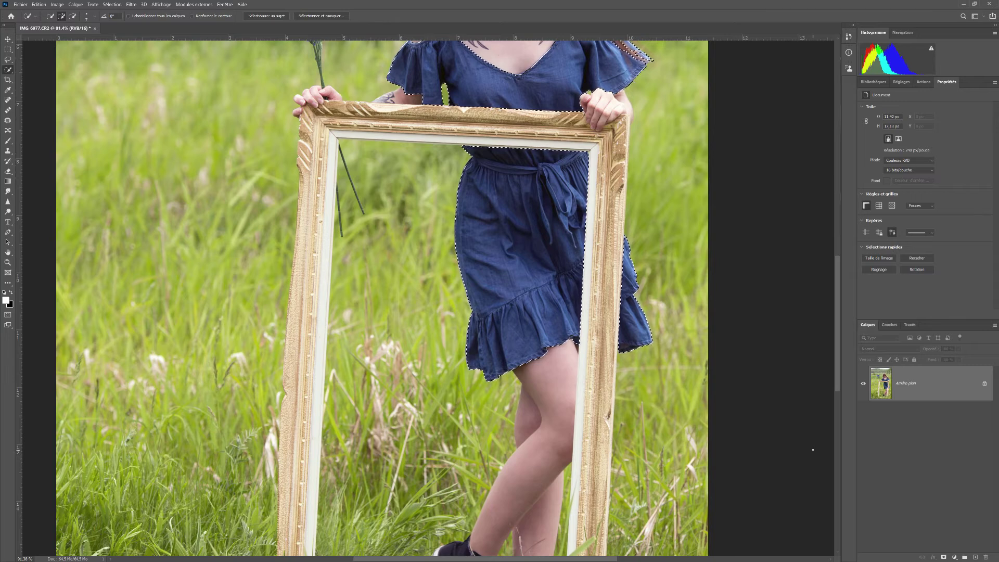
{"action": "key", "text": "ctrl+d"}
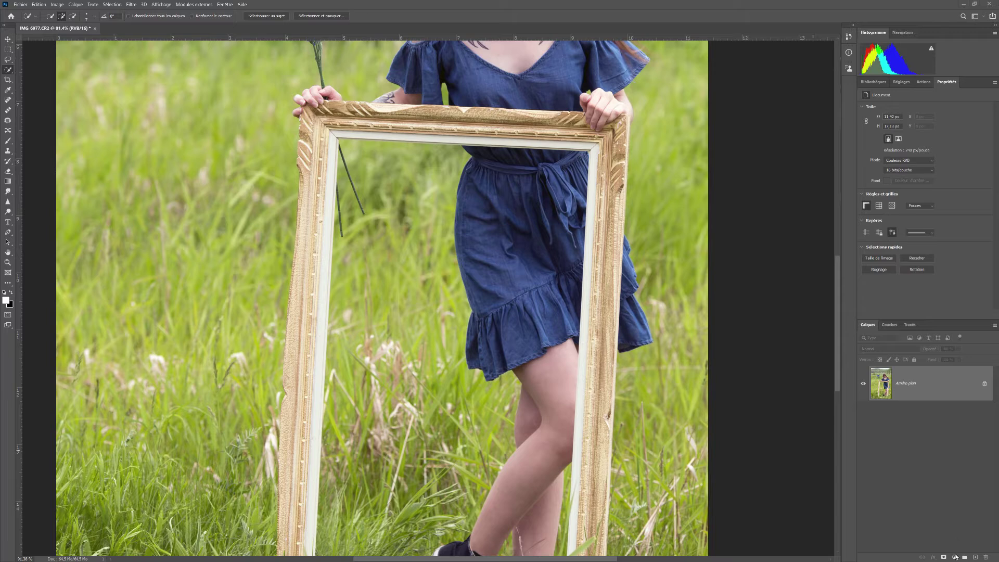
{"action": "key", "text": "ctrl+shift+d"}
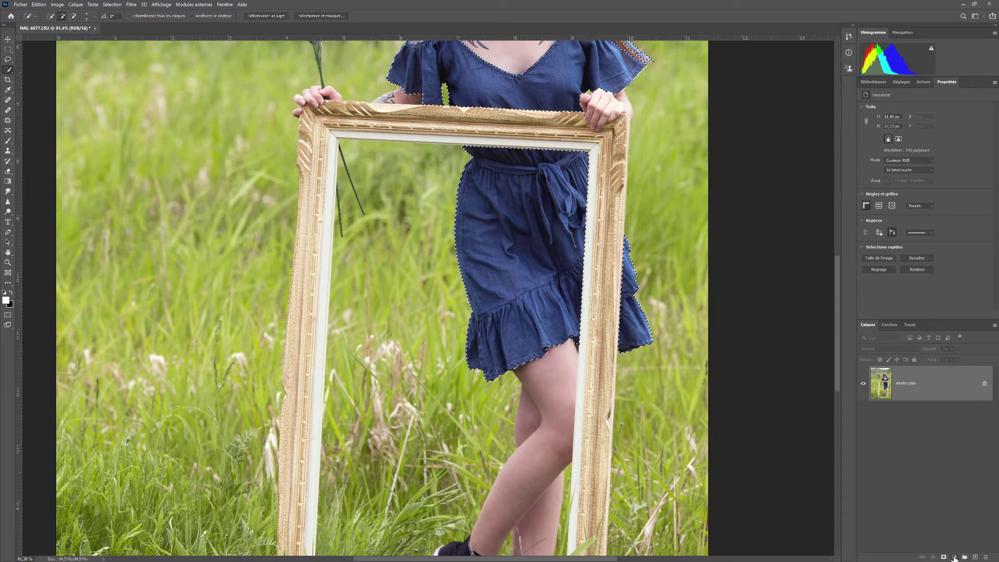
Add a Hue/Saturation layer for the selected dress and colorize it with hue about 210, saturation 46 and lightness +2
{"action": "left_click", "coordinate": [954, 557]}
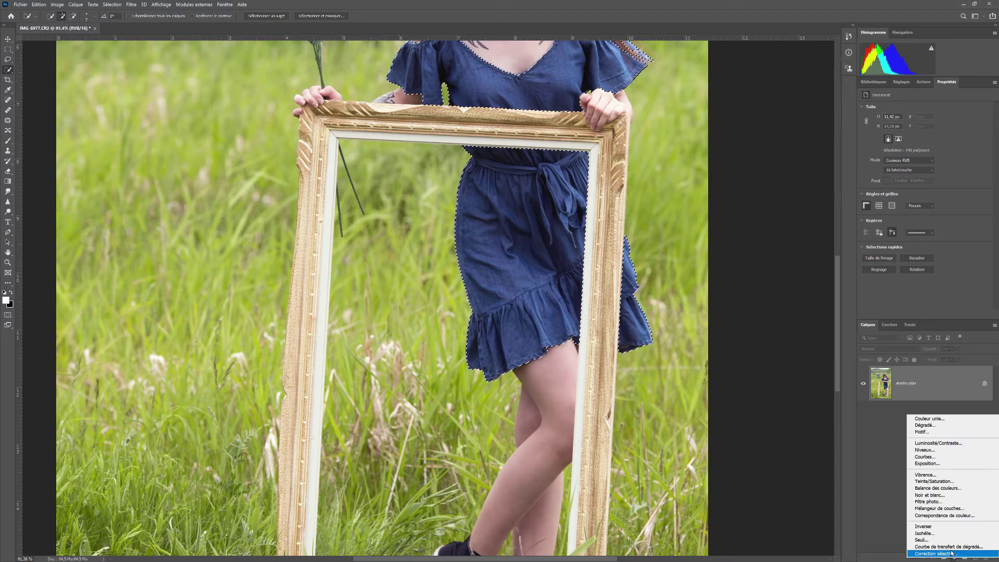
{"action": "left_click", "coordinate": [929, 482]}
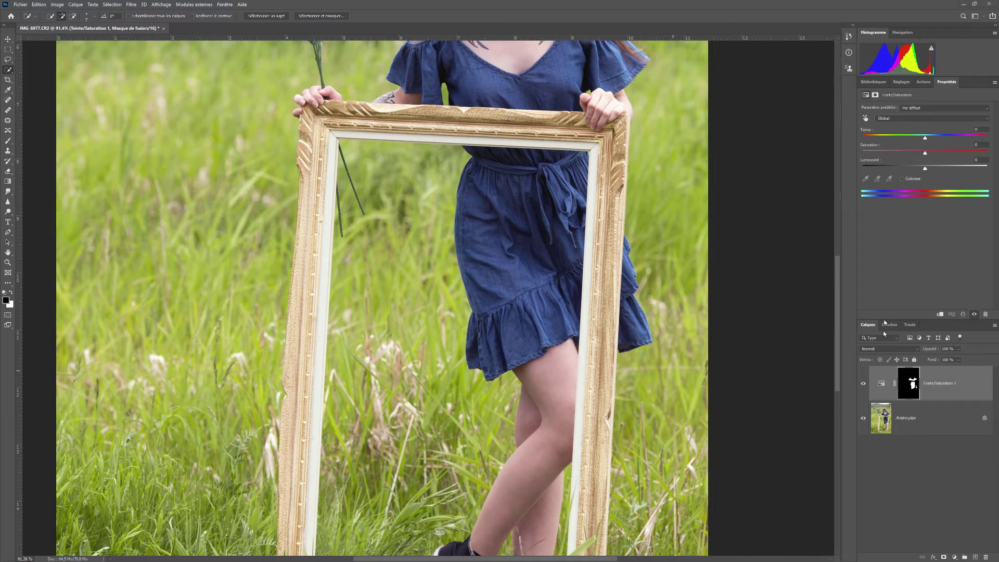
{"action": "left_click", "coordinate": [881, 384]}
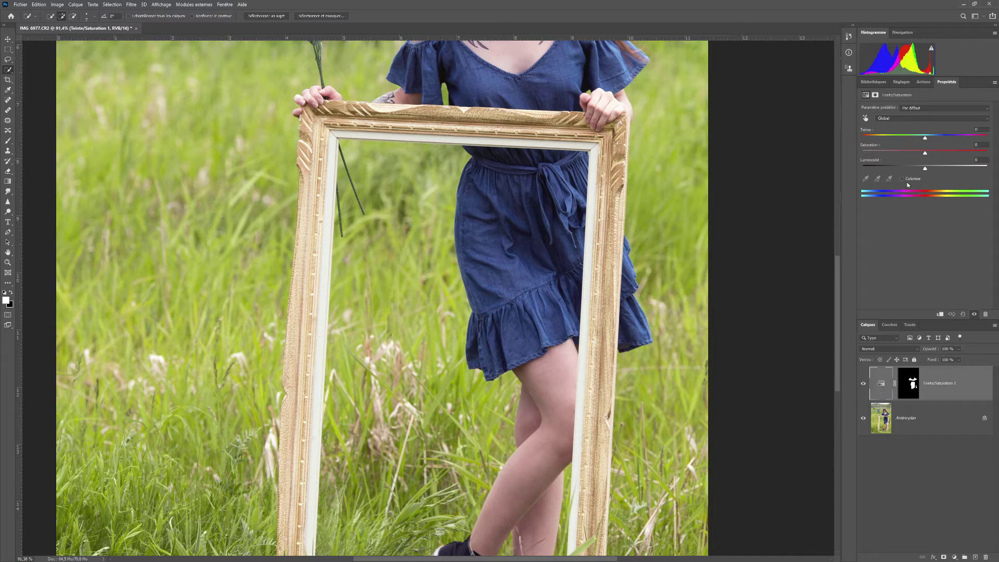
{"action": "left_click_drag", "start_coordinate": [926, 140], "coordinate": [932, 169]}
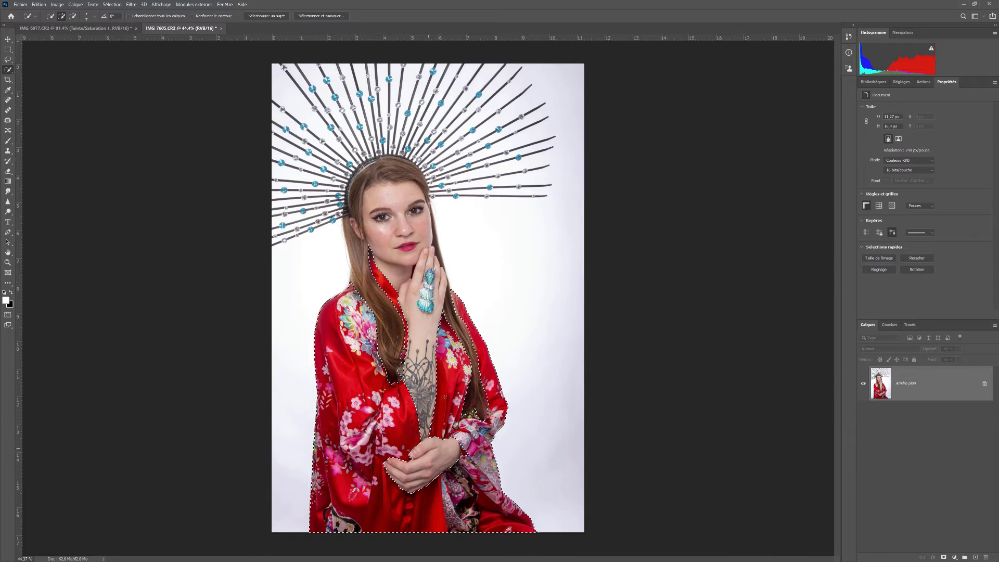
Turn the selected red kimono bright green with a Hue/Saturation layer, hue about +110, and return to the IMG 6977.CR2 document
{"action": "left_click", "coordinate": [954, 556]}
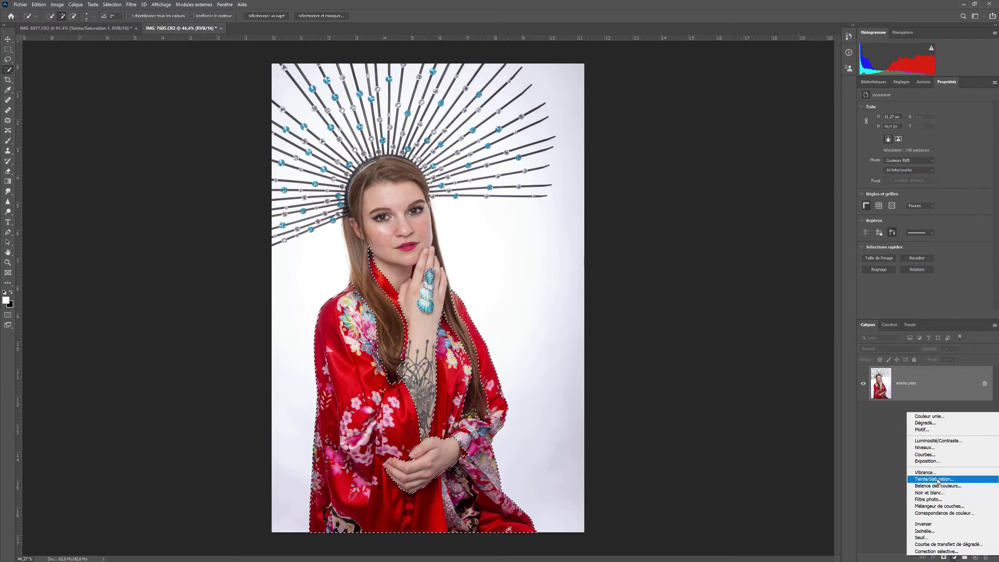
{"action": "left_click", "coordinate": [917, 479]}
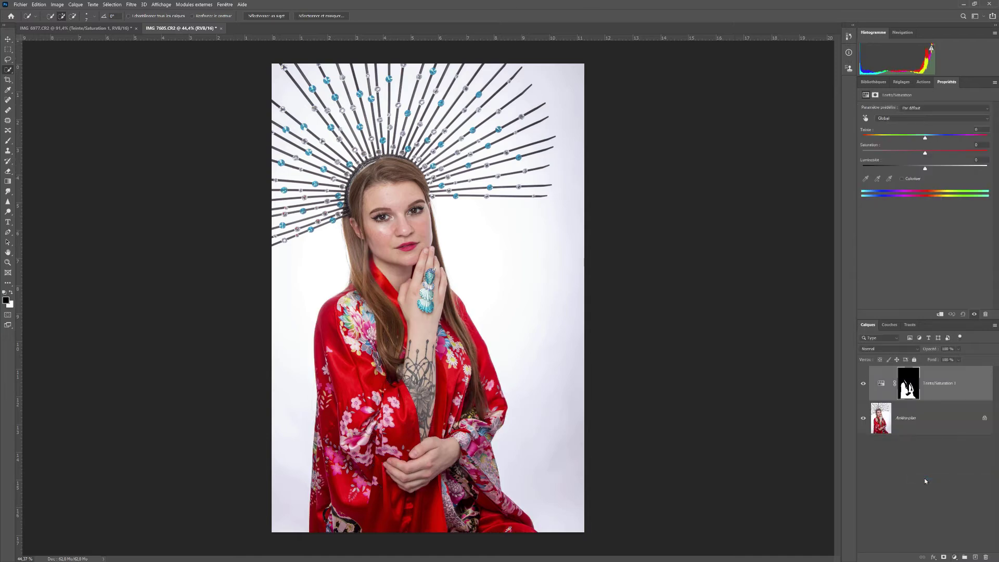
{"action": "left_click", "coordinate": [880, 385]}
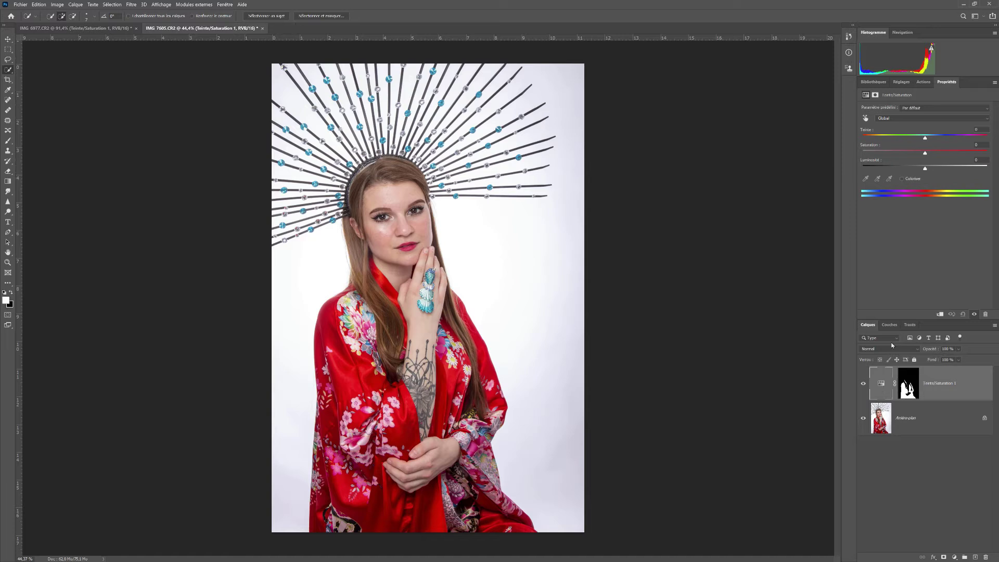
{"action": "left_click_drag", "start_coordinate": [924, 141], "coordinate": [963, 141]}
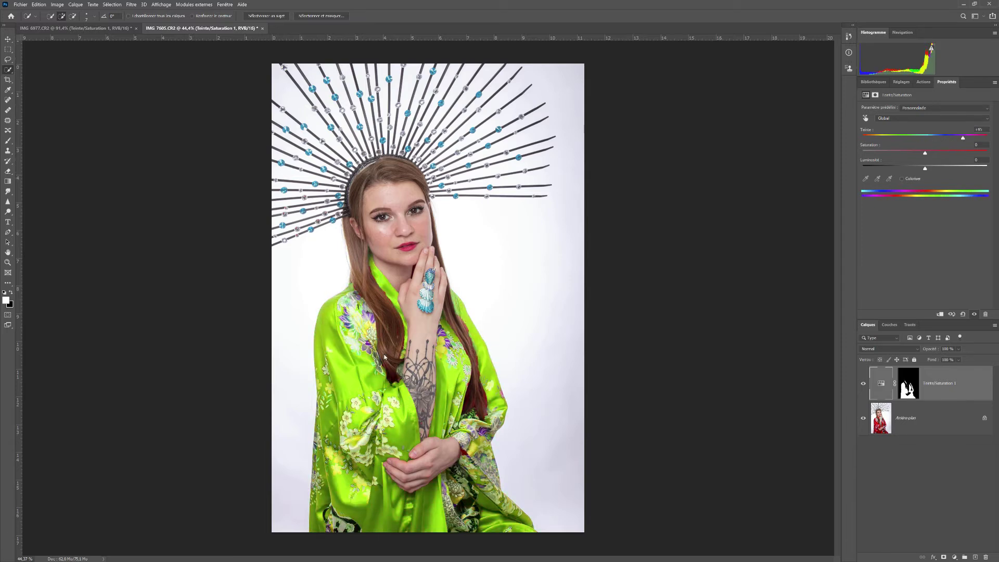
{"action": "key", "text": "ctrl+Tab"}
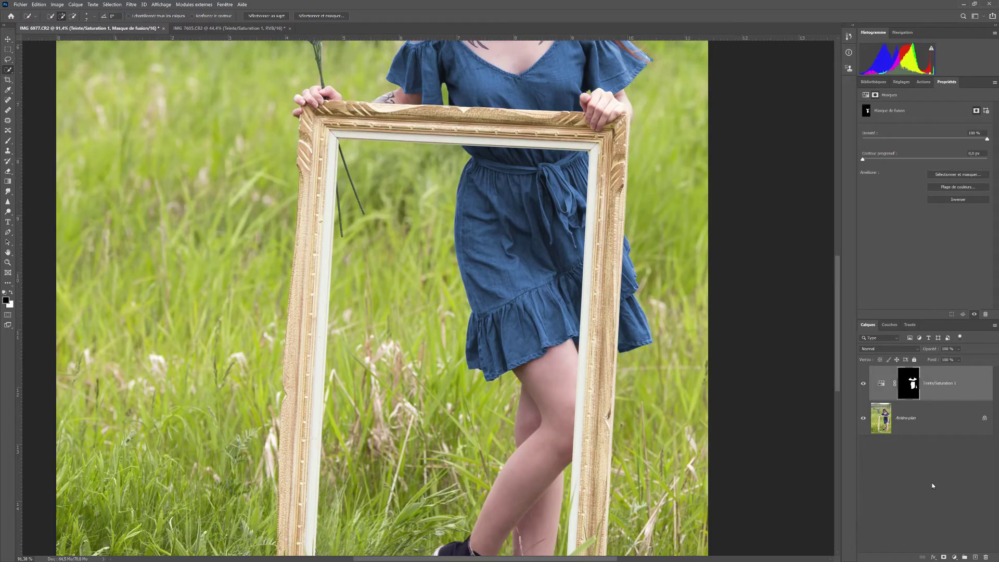
{"action": "left_click", "coordinate": [954, 557]}
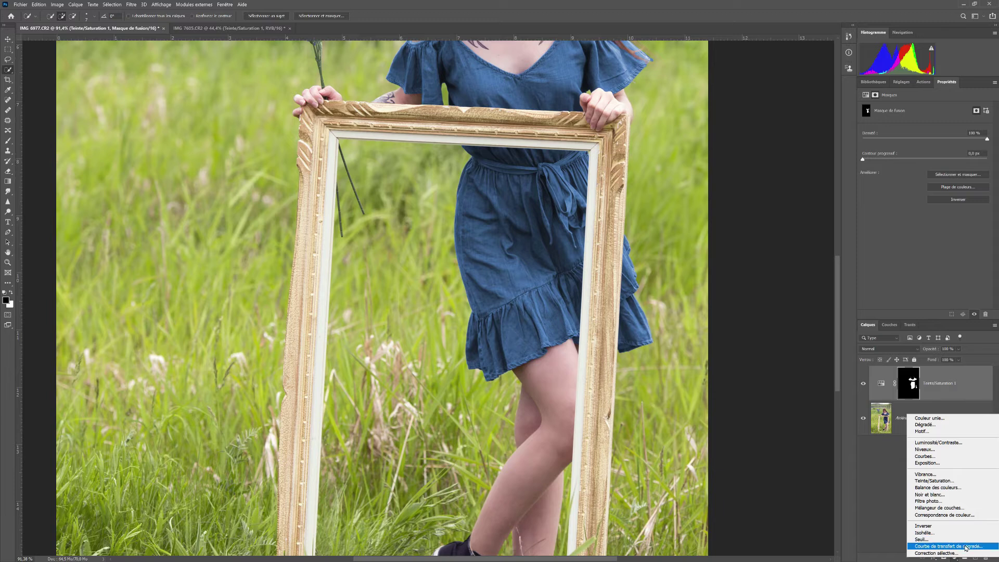
{"action": "left_click", "coordinate": [965, 546]}
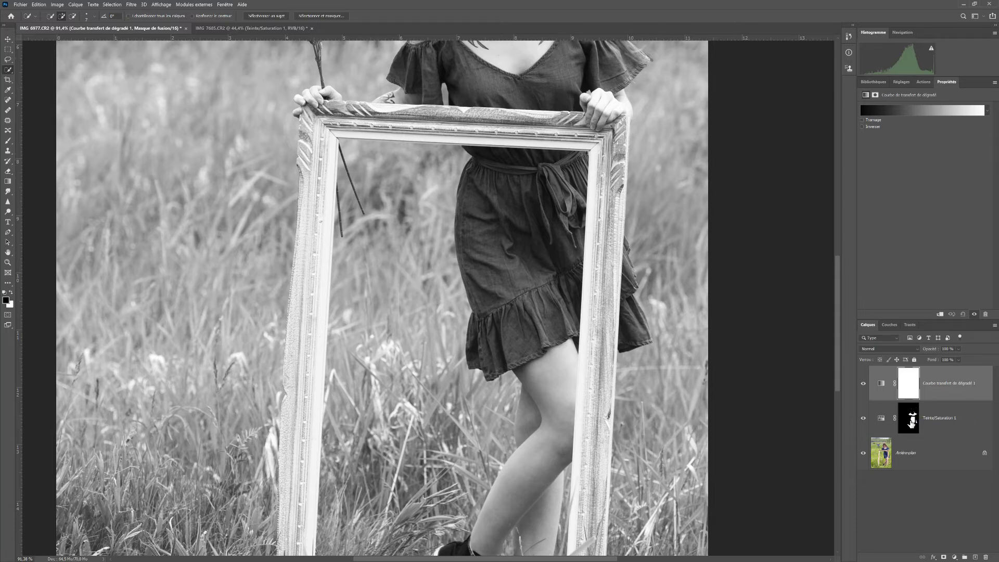
{"action": "left_click_drag", "start_coordinate": [911, 423], "coordinate": [909, 389]}
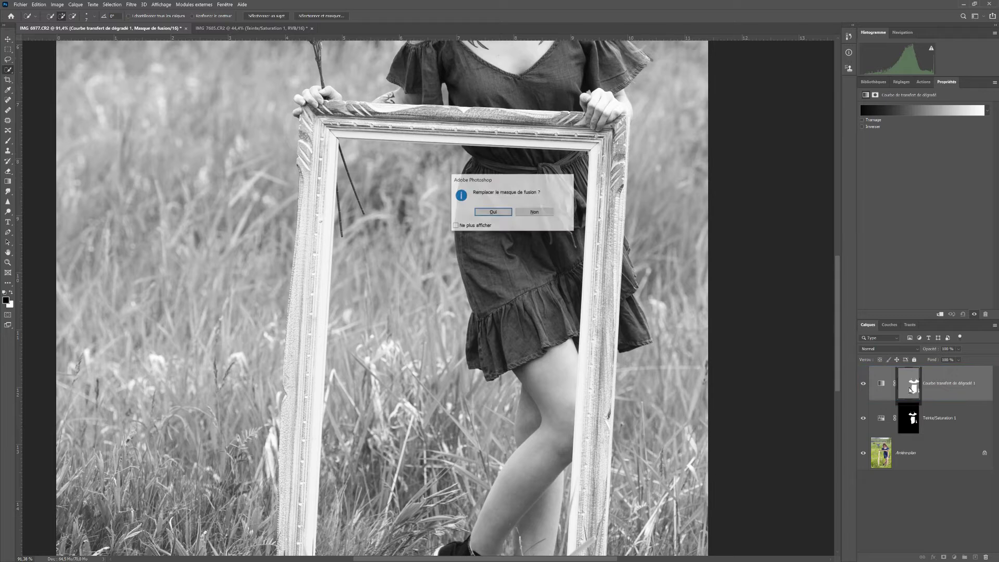
{"action": "left_click", "coordinate": [492, 212]}
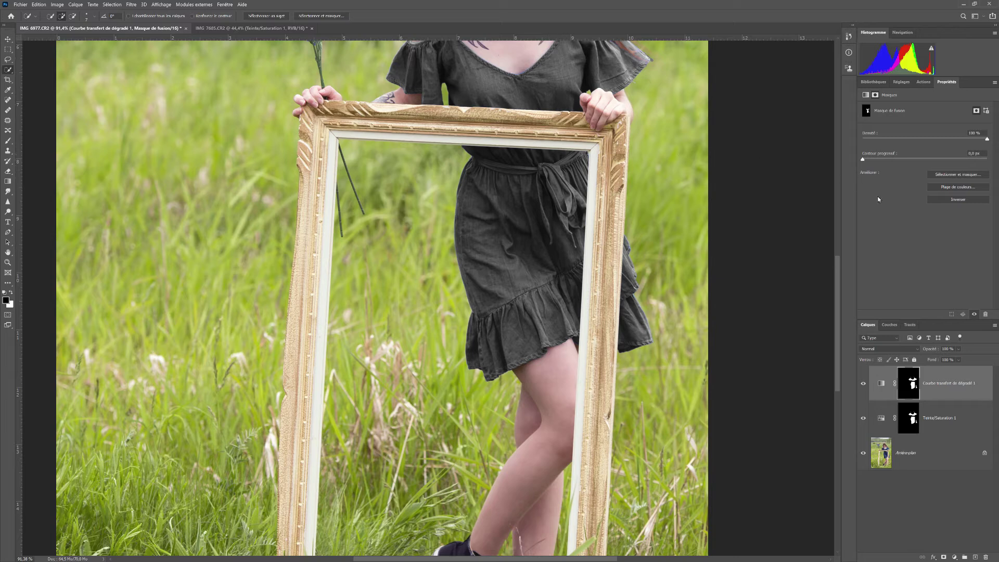
{"action": "left_click", "coordinate": [882, 385]}
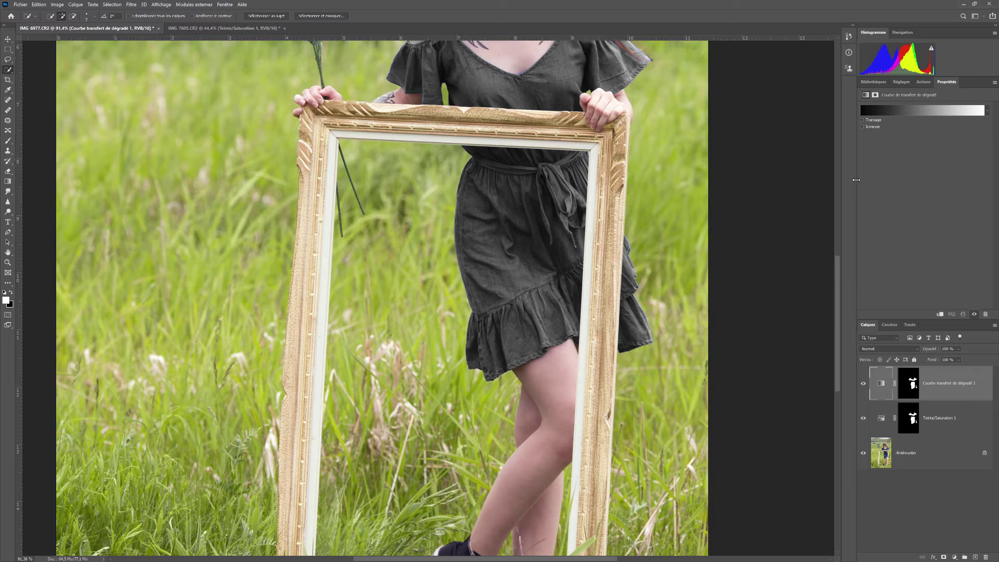
{"action": "key", "text": "Delete"}
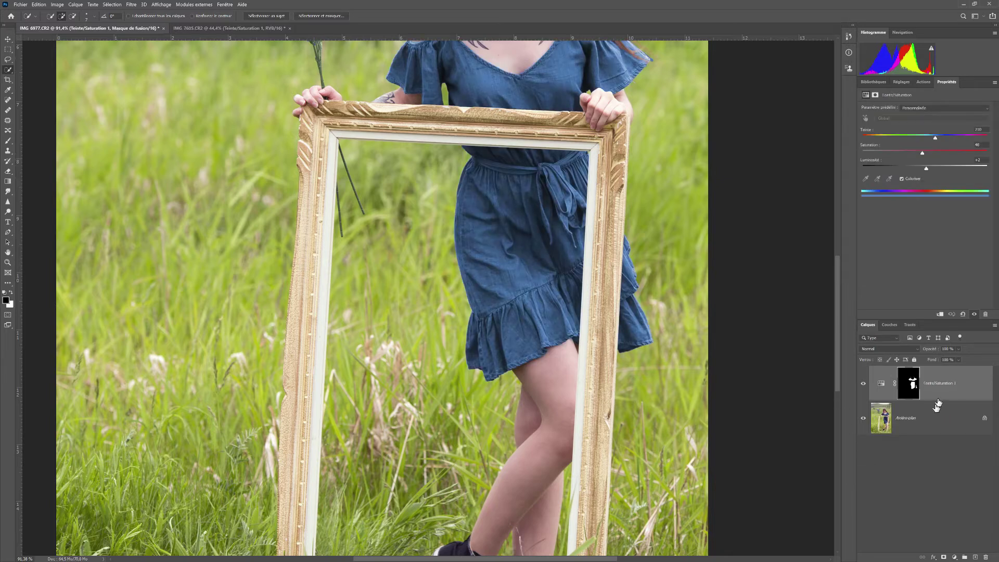
Add a Gradient Map layer, replace its mask with the dress mask from a duplicate of the Hue/Saturation layer, and delete that duplicate
{"action": "left_click_drag", "start_coordinate": [938, 387], "coordinate": [975, 557]}
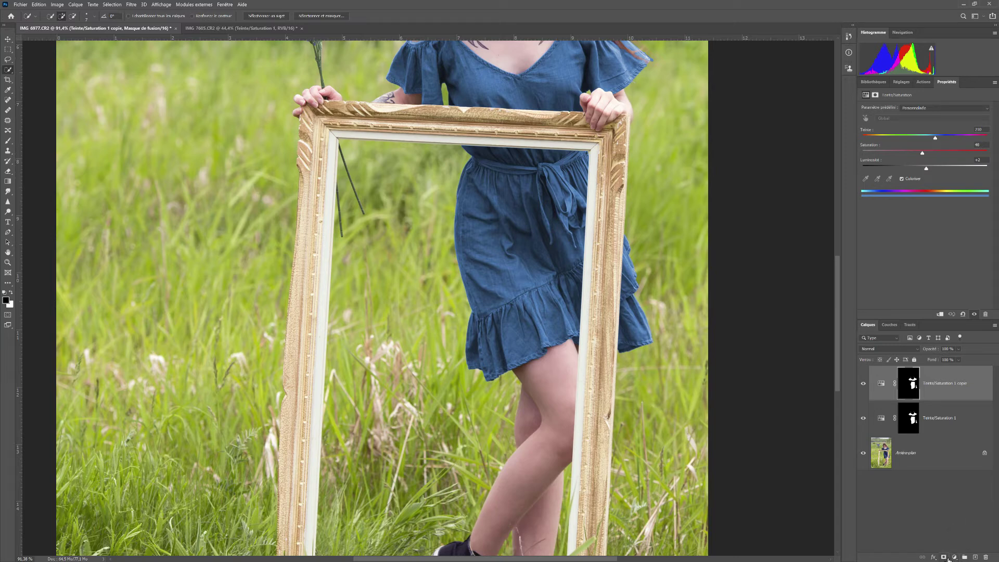
{"action": "left_click", "coordinate": [953, 558]}
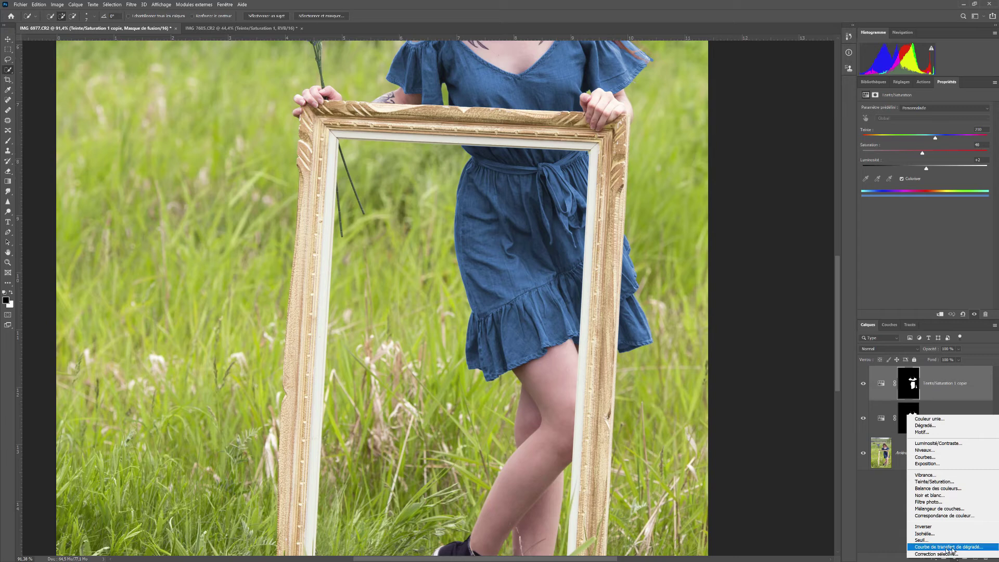
{"action": "left_click", "coordinate": [952, 547]}
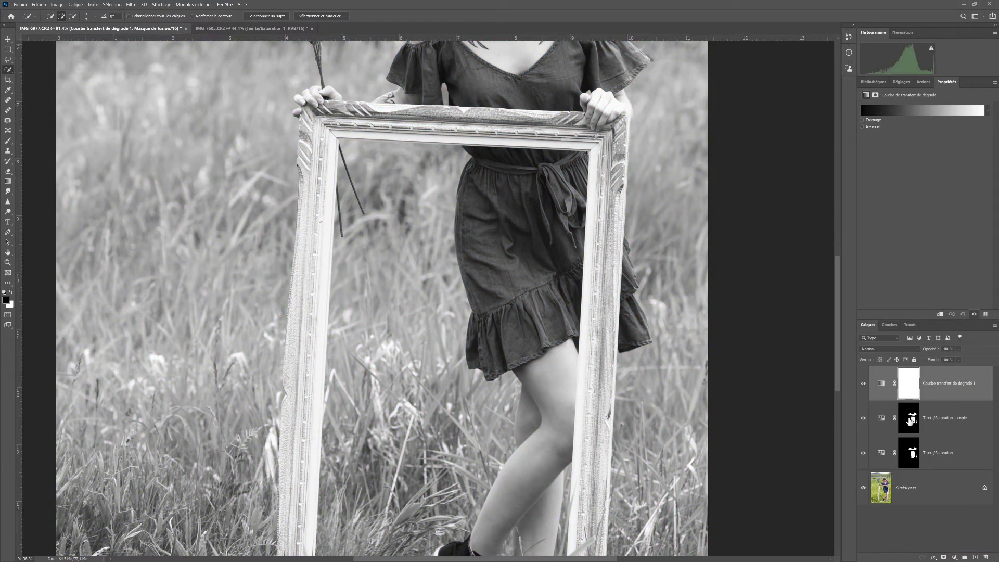
{"action": "left_click_drag", "start_coordinate": [909, 421], "coordinate": [911, 388]}
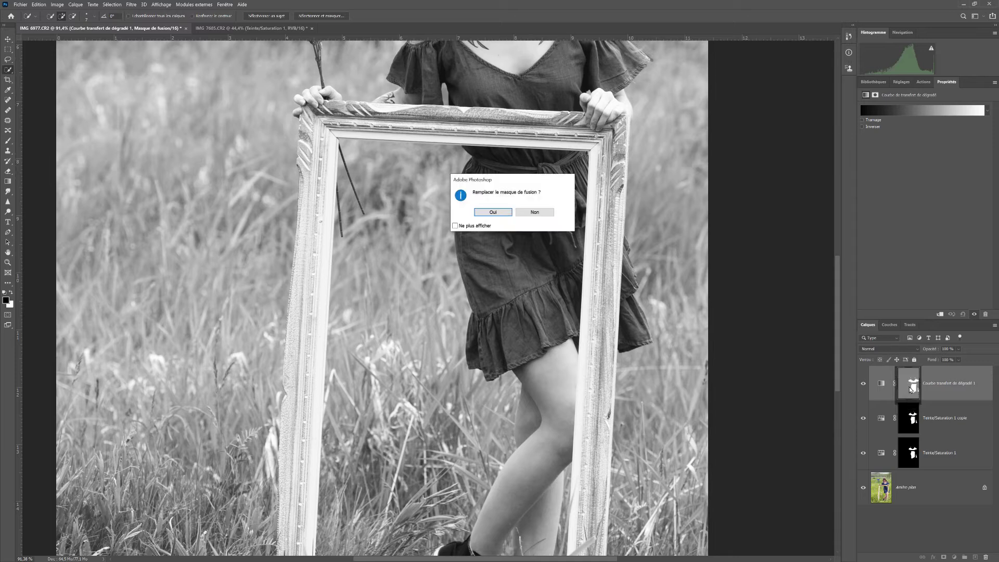
{"action": "left_click", "coordinate": [493, 212]}
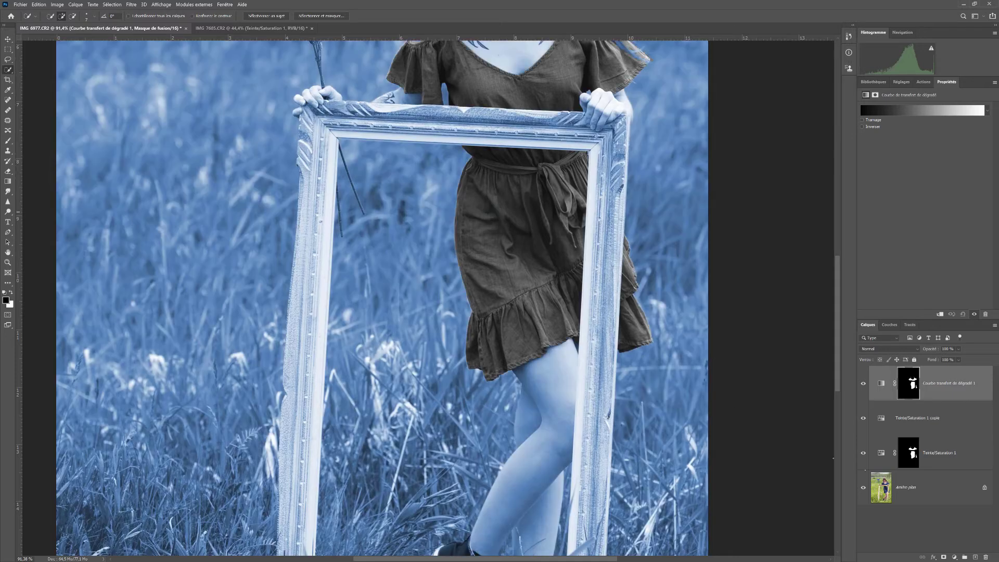
{"action": "left_click_drag", "start_coordinate": [912, 420], "coordinate": [987, 556]}
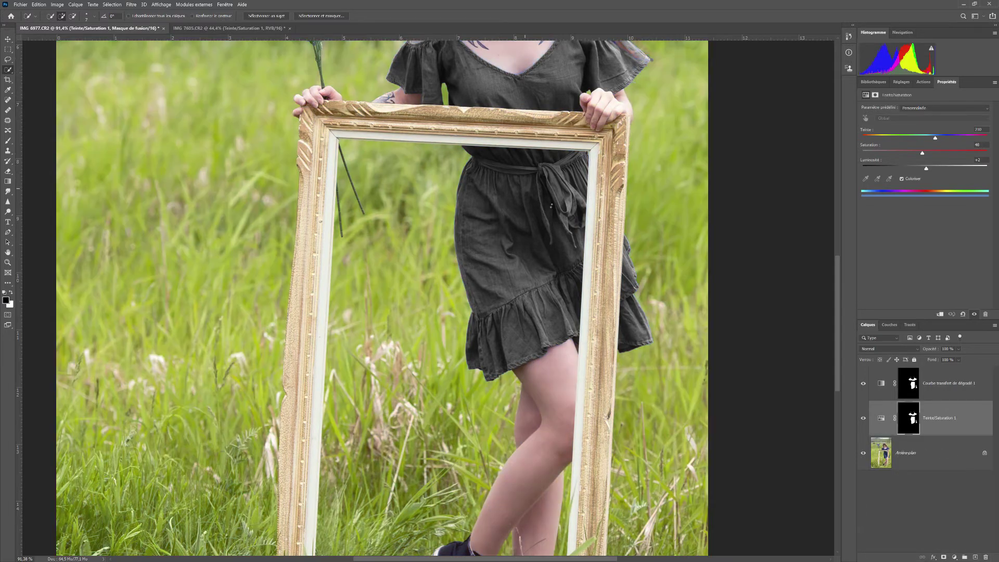
Apply the black-to-white basic preset to the Gradient Map, add a colour stop at 48 %, and open its colour for editing
{"action": "left_click", "coordinate": [908, 396]}
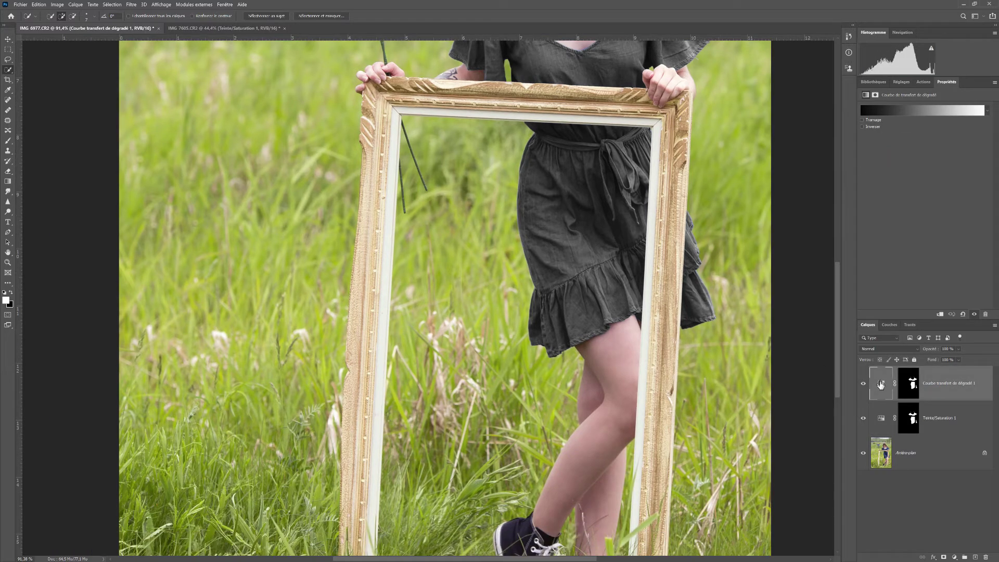
{"action": "left_click", "coordinate": [920, 111]}
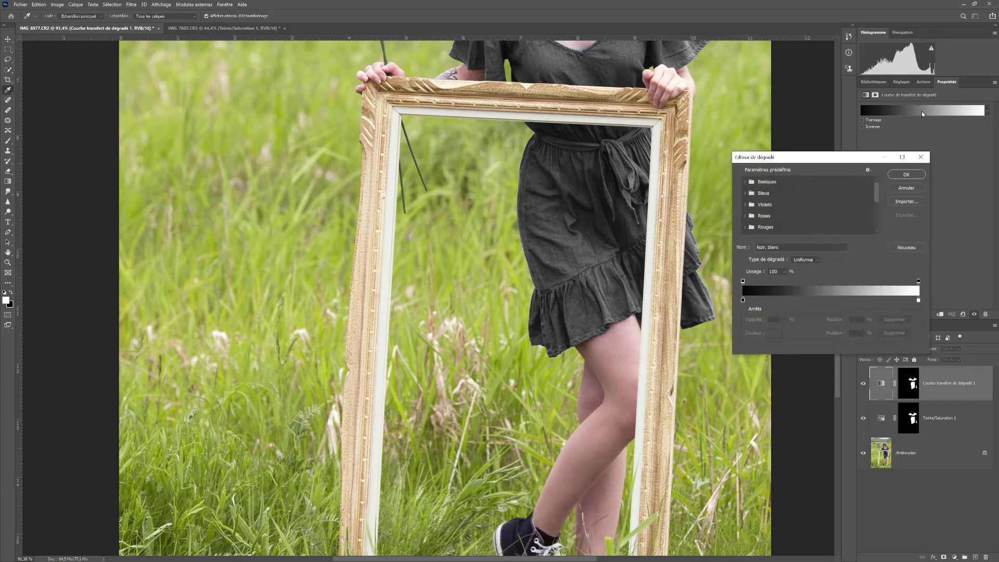
{"action": "left_click", "coordinate": [746, 182]}
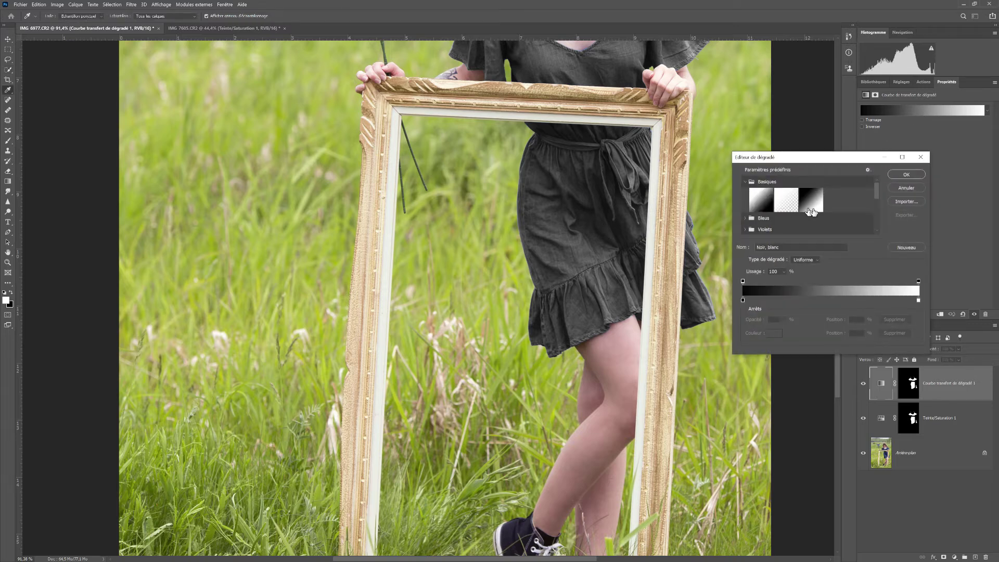
{"action": "left_click", "coordinate": [815, 203]}
{"action": "left_click", "coordinate": [828, 300]}
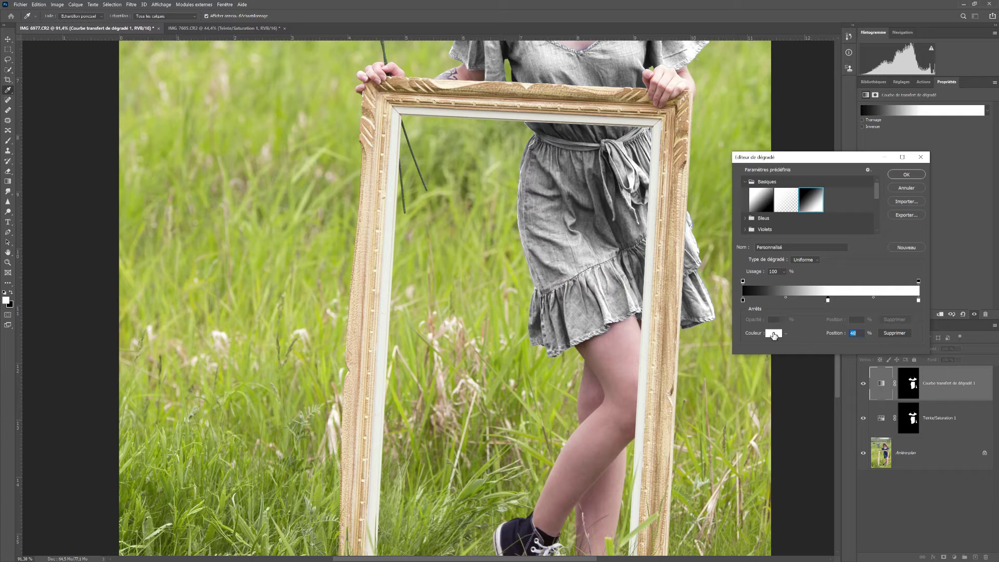
{"action": "left_click", "coordinate": [773, 333]}
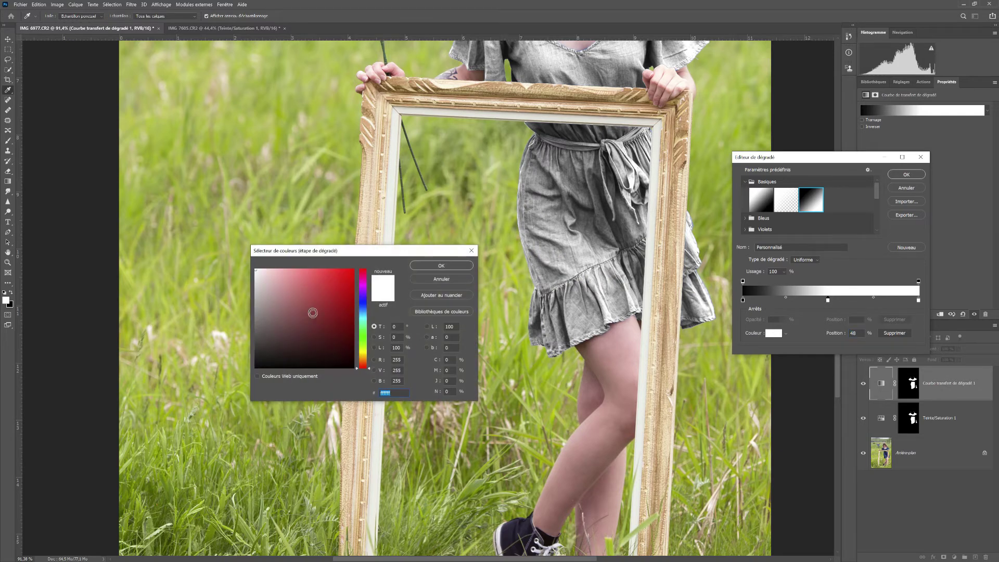
Try several red shades for the 48 % stop, such as b14242 and a more muted brownish red
{"action": "left_click", "coordinate": [320, 292]}
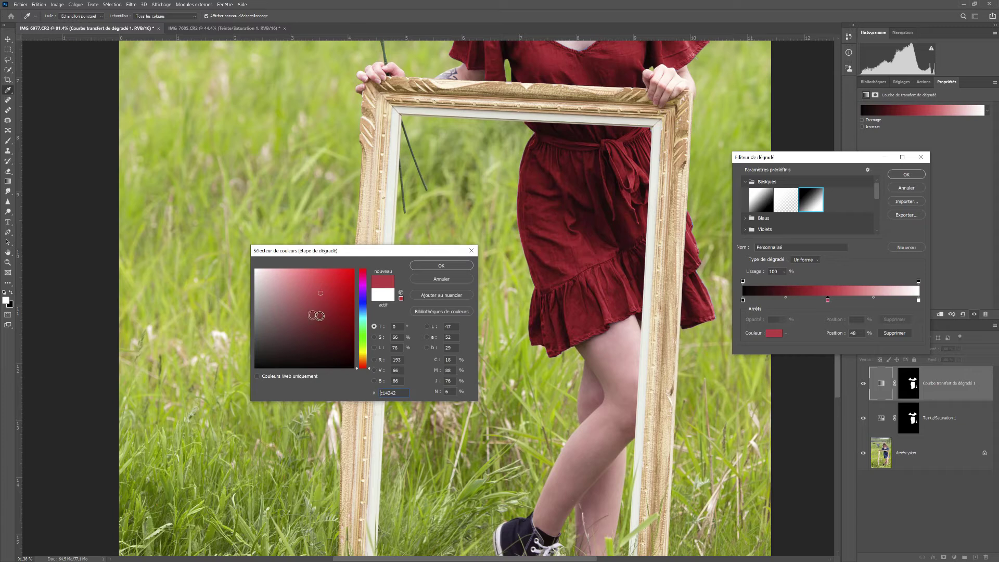
{"action": "left_click", "coordinate": [330, 316]}
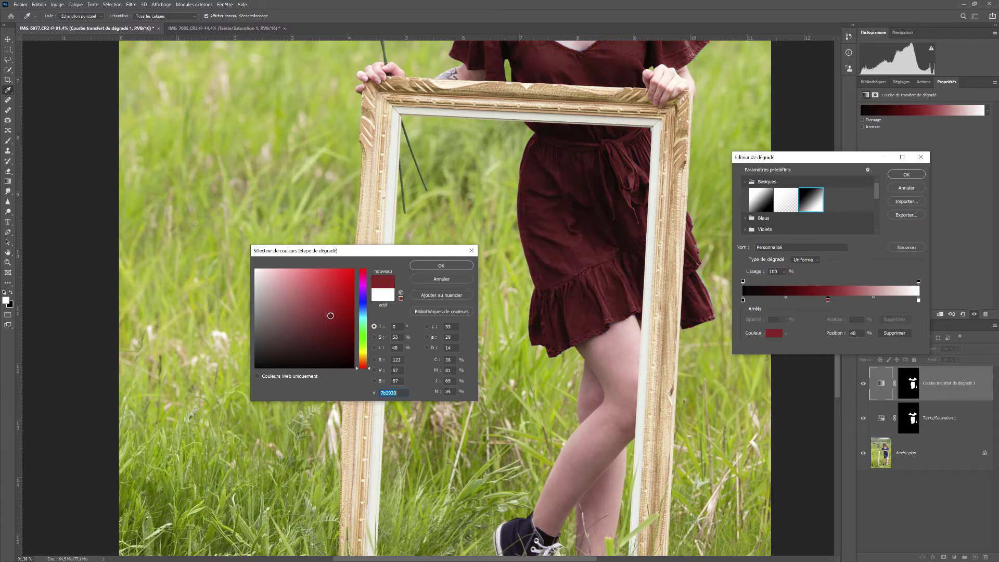
{"action": "left_click", "coordinate": [297, 317]}
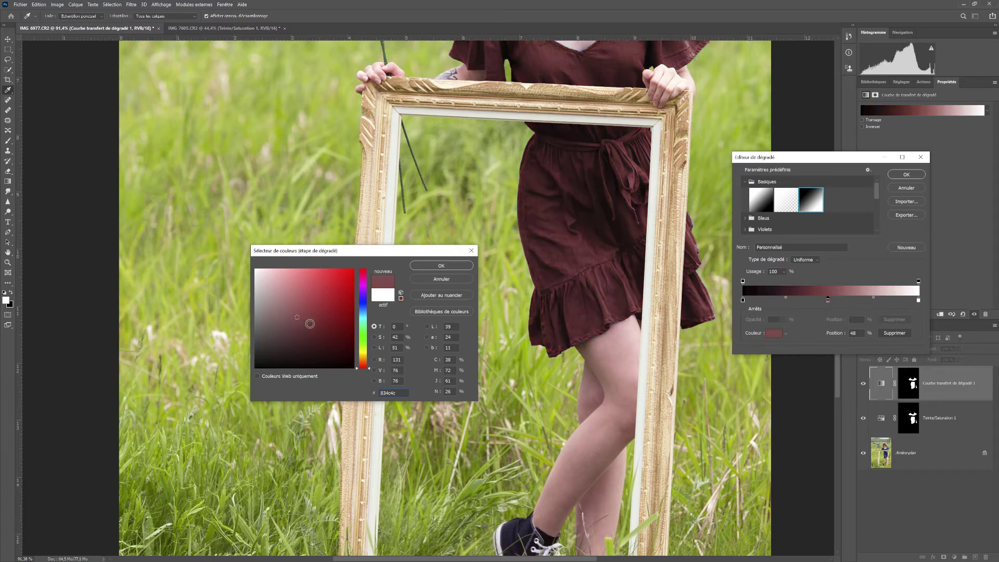
{"action": "left_click", "coordinate": [329, 328]}
Try dark and medium blue shades at hue 234 for the 48 % stop
{"action": "left_click", "coordinate": [364, 304]}
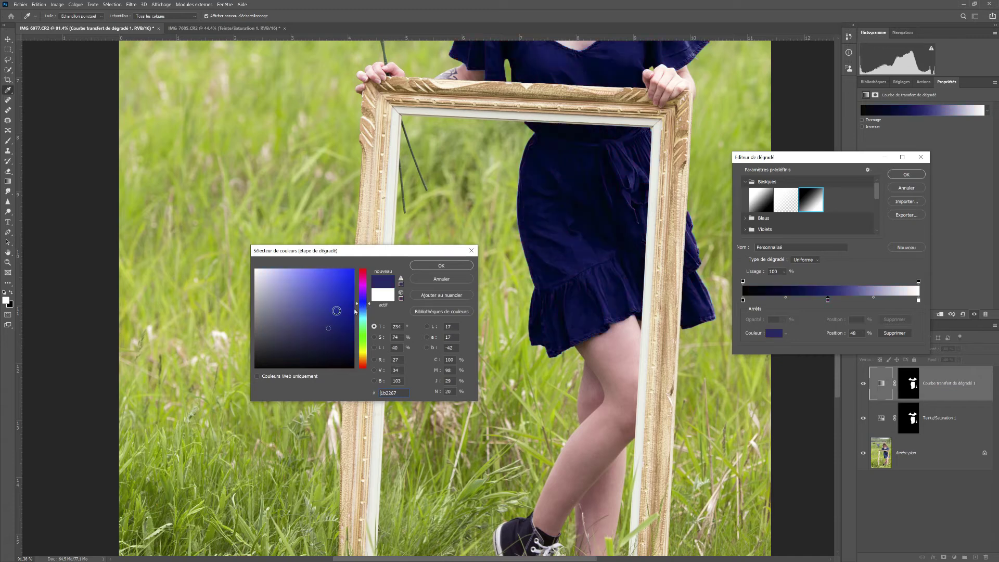
{"action": "left_click", "coordinate": [318, 304]}
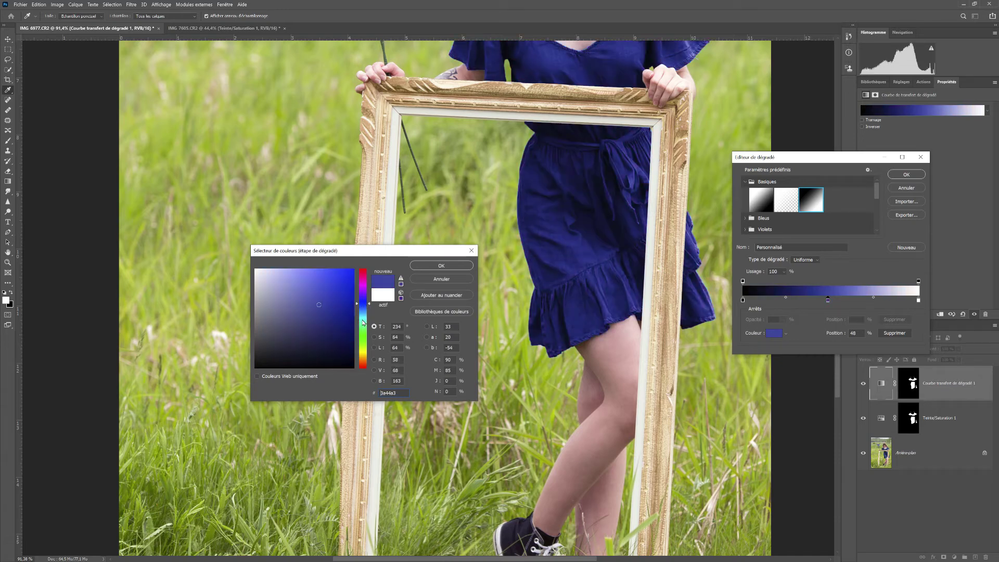
{"action": "left_click", "coordinate": [367, 303]}
{"action": "type", "text": "3a44a6"}
Restrict the colour choice to web colours, try olive 999933 and purple 663399, and lift the restriction
{"action": "left_click", "coordinate": [256, 376]}
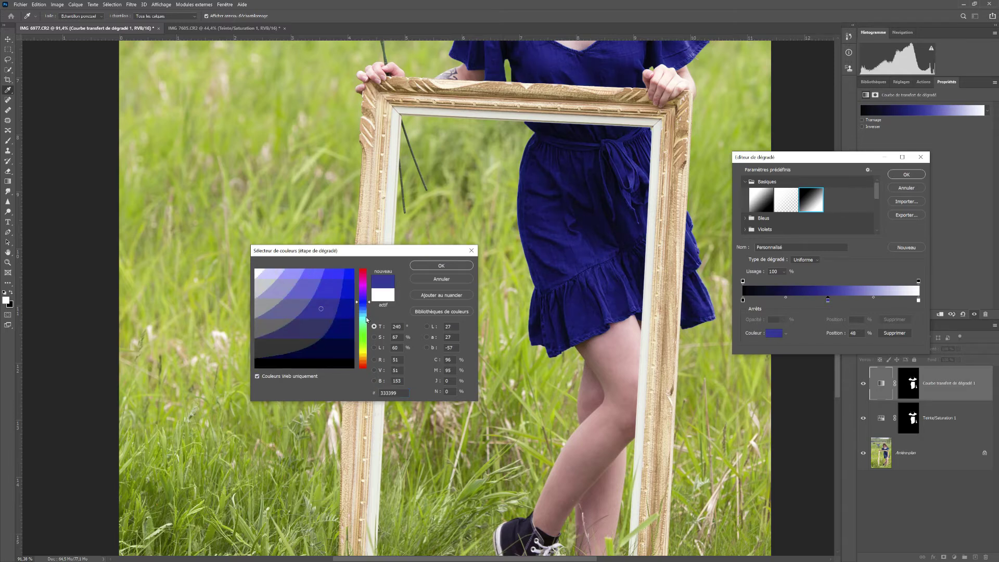
{"action": "left_click", "coordinate": [363, 358]}
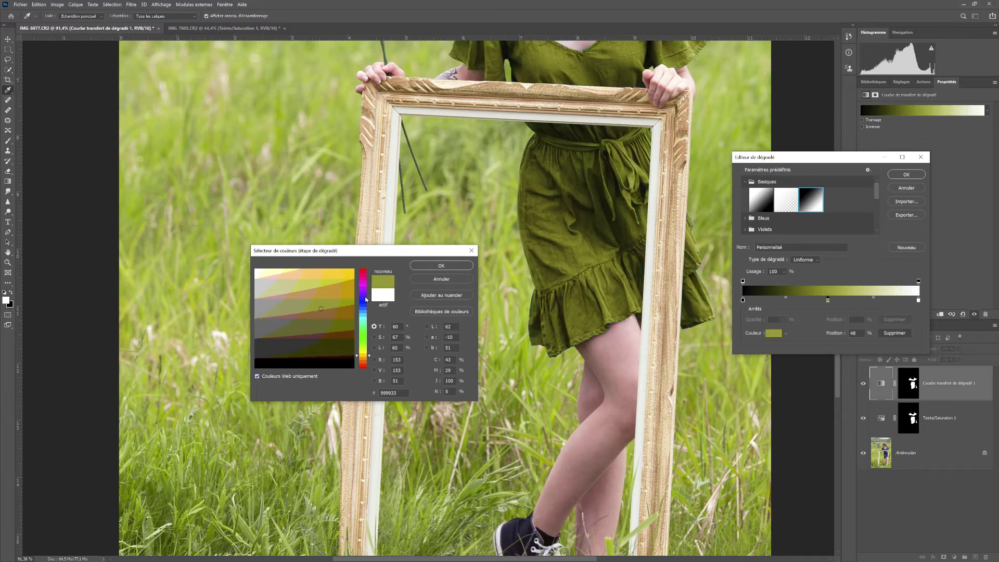
{"action": "left_click", "coordinate": [364, 294]}
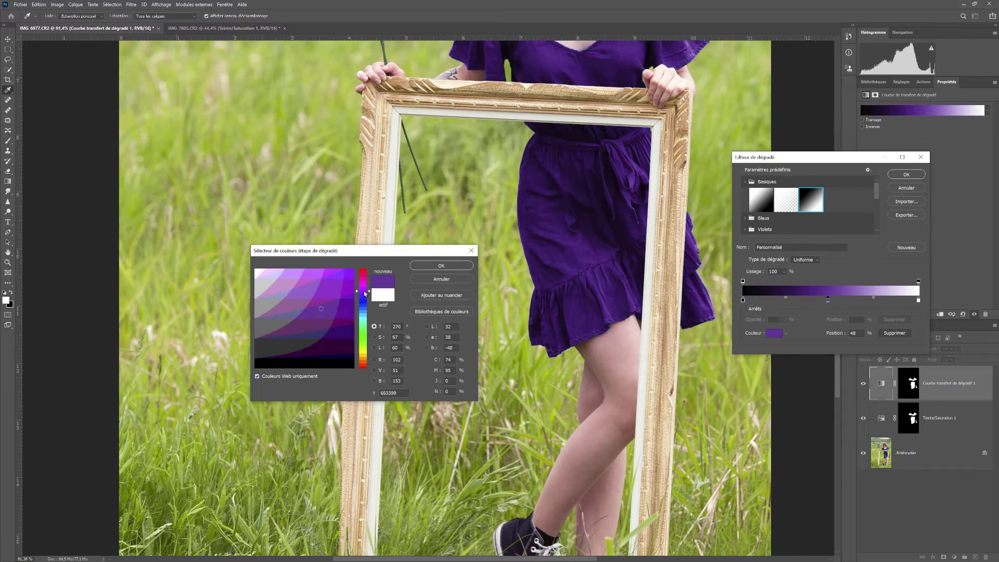
{"action": "left_click", "coordinate": [257, 376]}
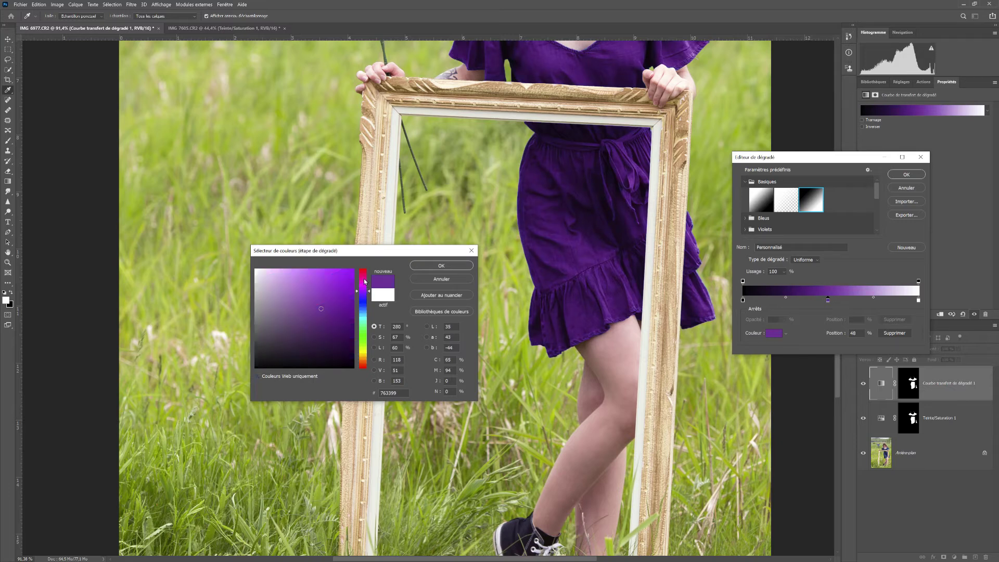
Try different hues for the 48 % stop, including teal 339993 and orange-brown 996833
{"action": "left_click", "coordinate": [364, 281]}
{"action": "left_click", "coordinate": [363, 319]}
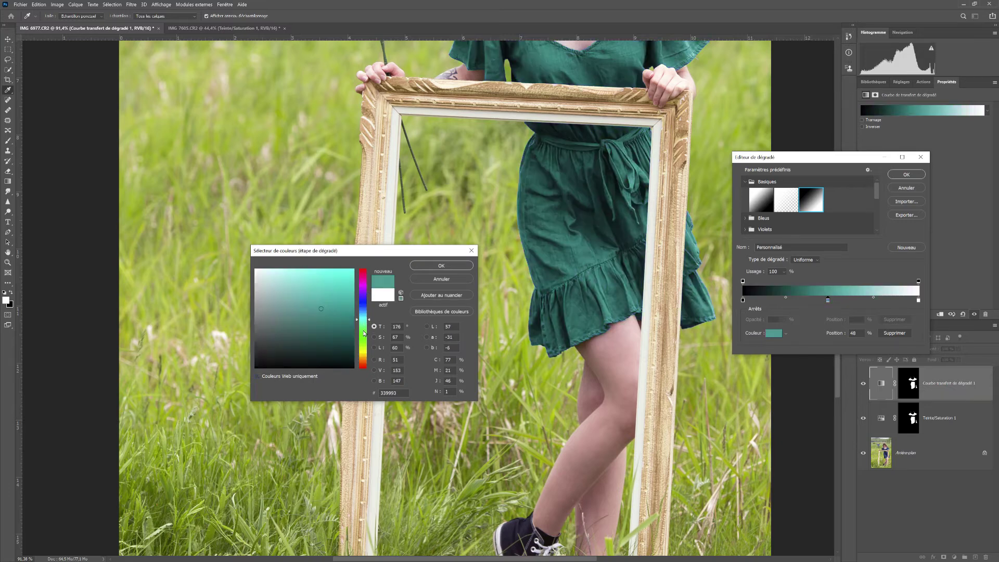
{"action": "left_click", "coordinate": [364, 329]}
{"action": "left_click", "coordinate": [362, 348]}
{"action": "left_click", "coordinate": [363, 359]}
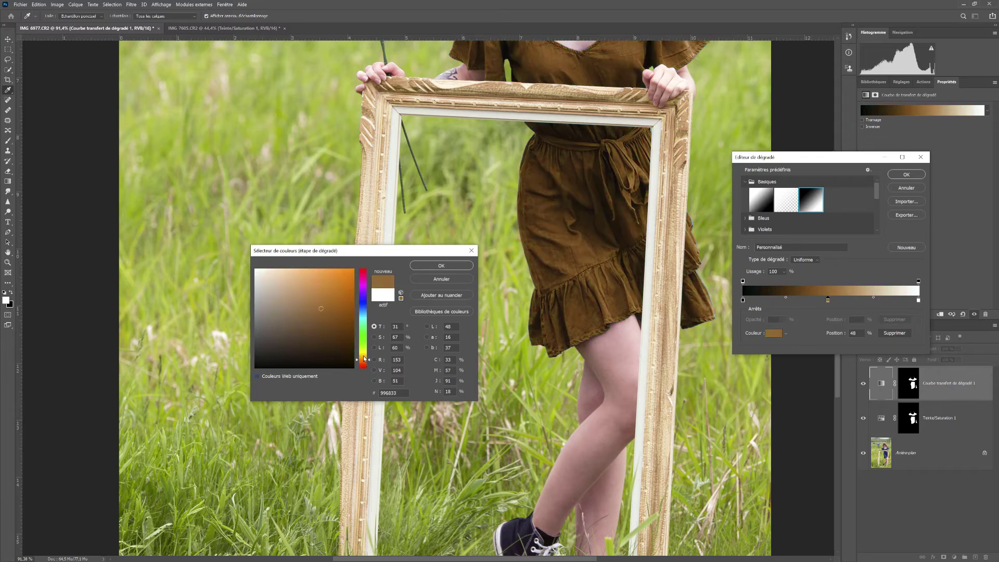
Compare muted and vivid shades at hue 347 and set the 48 % stop's colour to crimson a1213c
{"action": "left_click", "coordinate": [364, 274]}
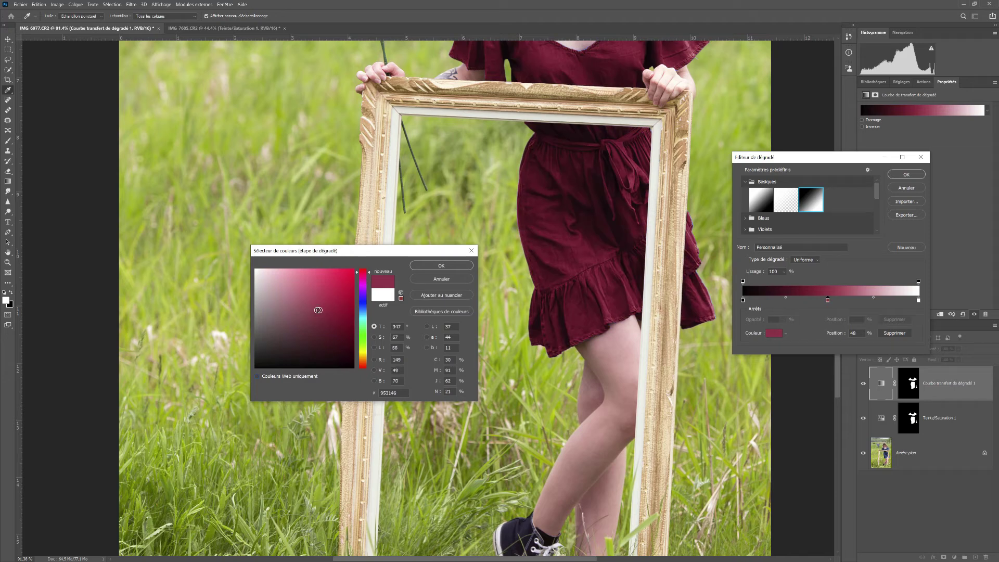
{"action": "left_click", "coordinate": [274, 322]}
{"action": "left_click", "coordinate": [273, 323]}
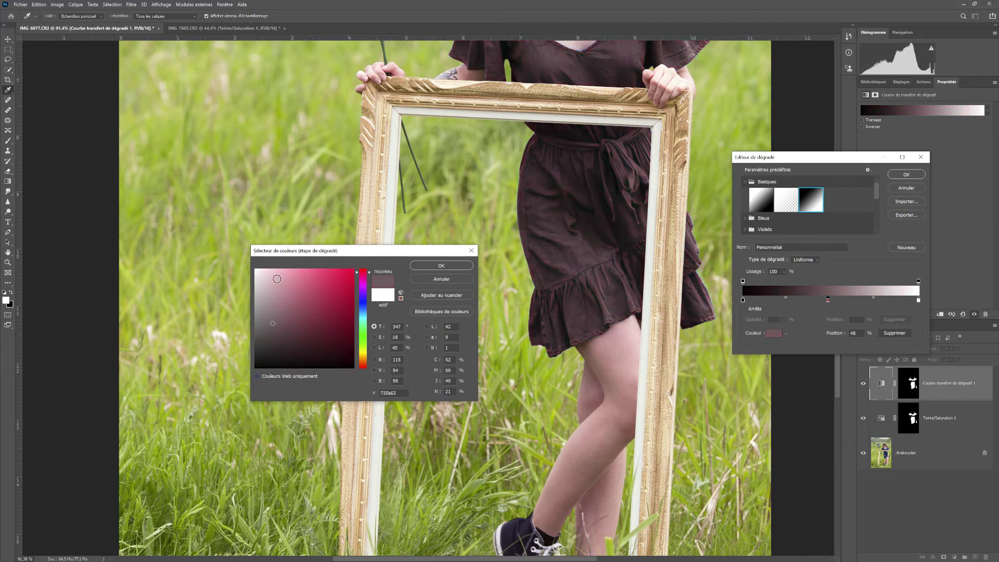
{"action": "left_click", "coordinate": [311, 312]}
{"action": "left_click", "coordinate": [322, 313]}
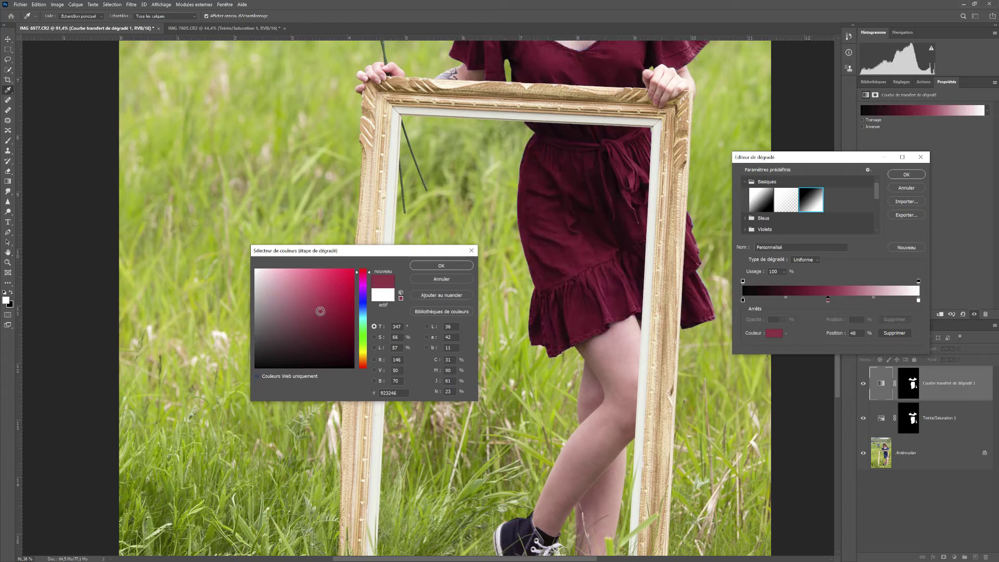
{"action": "left_click", "coordinate": [286, 321]}
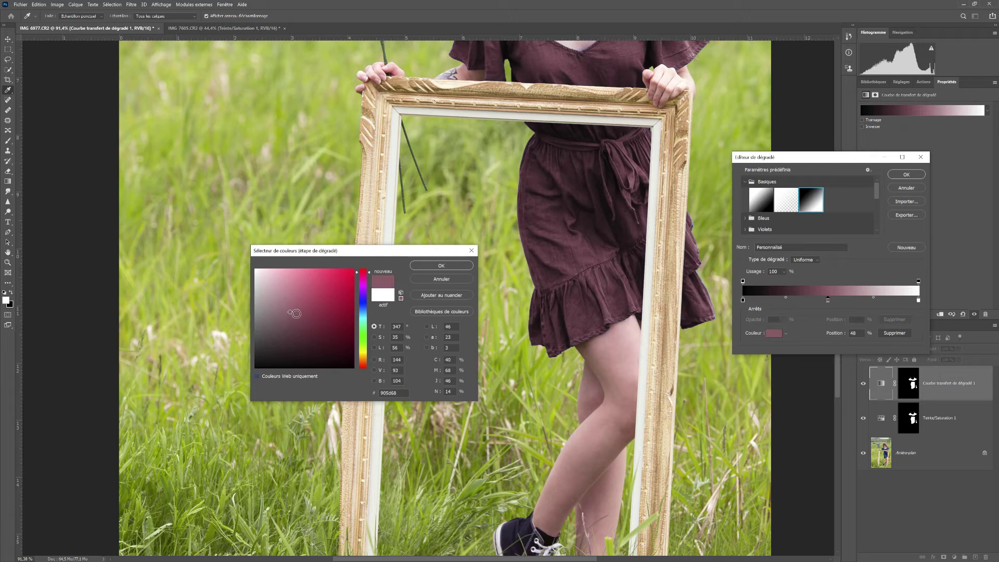
{"action": "left_click", "coordinate": [314, 310]}
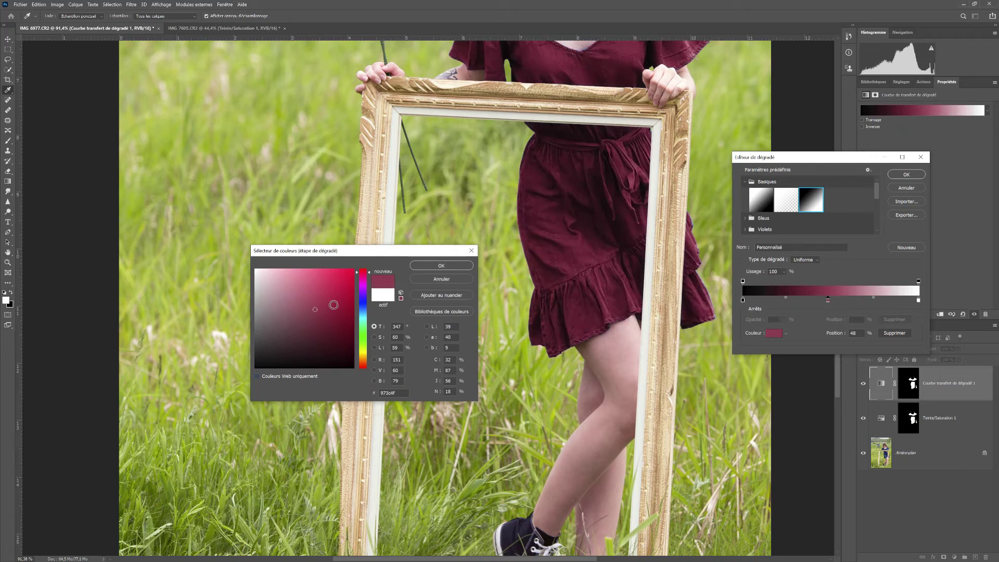
{"action": "left_click", "coordinate": [333, 305]}
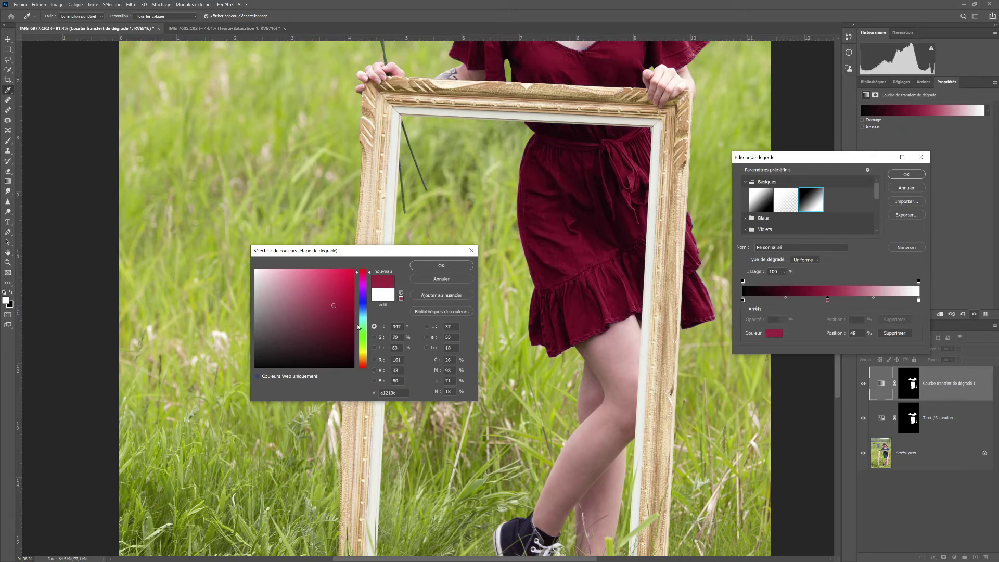
{"action": "left_click", "coordinate": [440, 266]}
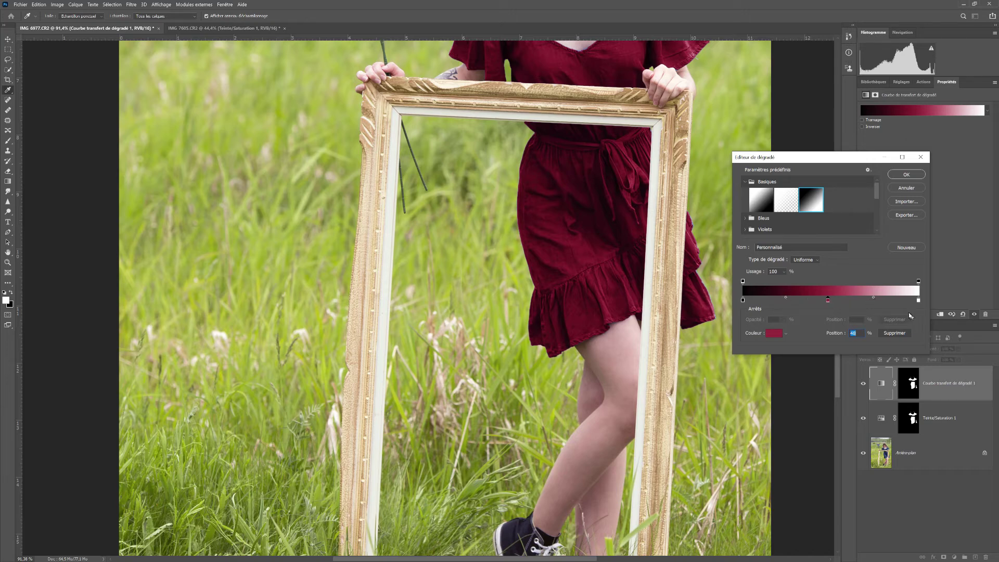
Add crimson stops to the gradient at 74 % and 25 %, and move the lower one to 42 %
{"action": "left_click", "coordinate": [874, 299]}
{"action": "mouse_move", "coordinate": [873, 300]}
{"action": "left_mouse_down"}
{"action": "mouse_move", "coordinate": [847, 302]}
{"action": "mouse_move", "coordinate": [913, 301]}
{"action": "mouse_move", "coordinate": [833, 301]}
{"action": "mouse_move", "coordinate": [873, 304]}
{"action": "left_mouse_up"}
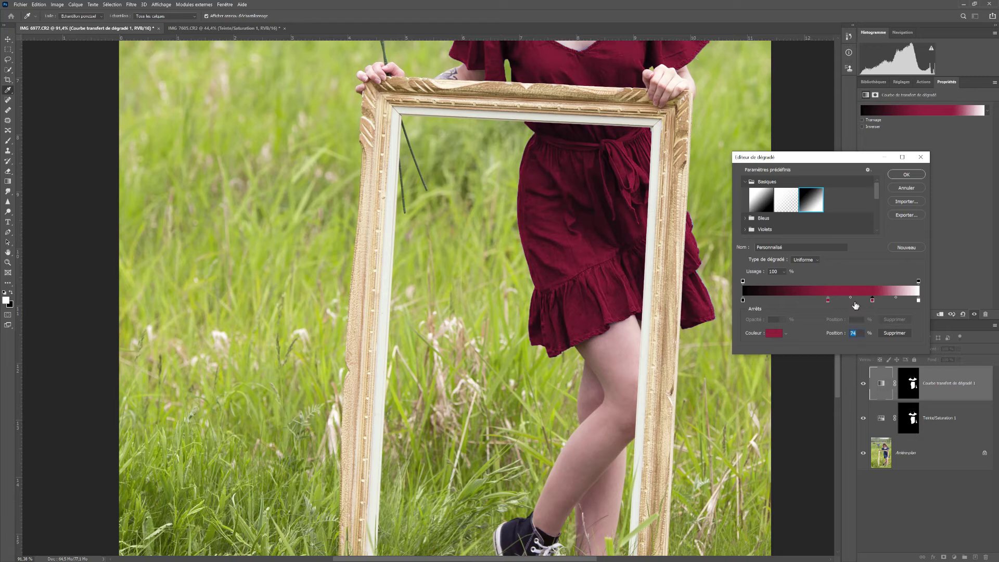
{"action": "left_click", "coordinate": [788, 300]}
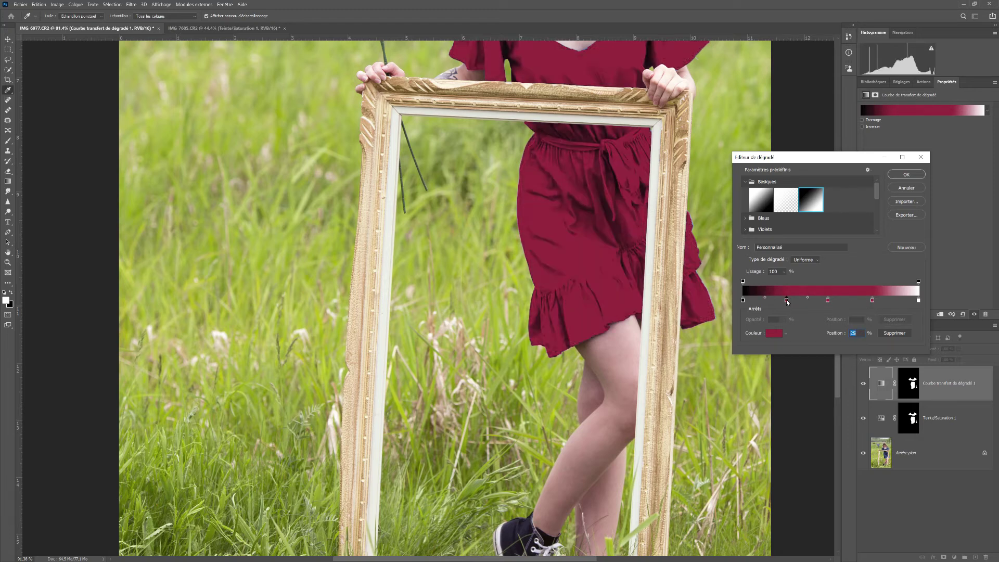
{"action": "left_click_drag", "start_coordinate": [786, 301], "coordinate": [818, 303]}
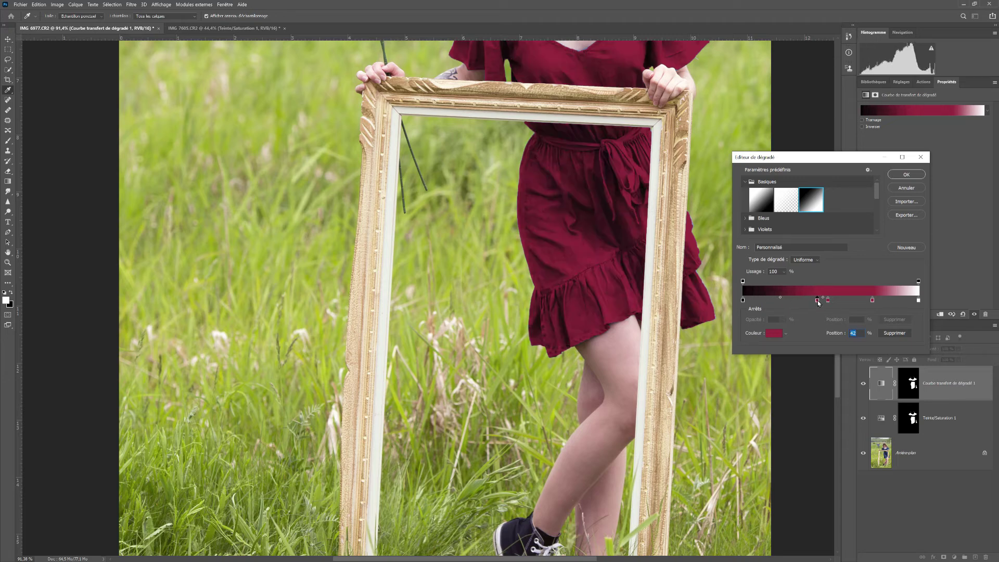
Remove the original 48 % stop and reposition the two remaining crimson stops at 45 % and 82 %
{"action": "key", "text": "Left"}
{"action": "mouse_move", "coordinate": [816, 302]}
{"action": "left_mouse_down"}
{"action": "mouse_move", "coordinate": [828, 302]}
{"action": "mouse_move", "coordinate": [811, 305]}
{"action": "left_mouse_up"}
{"action": "mouse_move", "coordinate": [873, 303]}
{"action": "left_mouse_down"}
{"action": "mouse_move", "coordinate": [898, 304]}
{"action": "mouse_move", "coordinate": [840, 304]}
{"action": "mouse_move", "coordinate": [903, 303]}
{"action": "mouse_move", "coordinate": [850, 304]}
{"action": "mouse_move", "coordinate": [903, 304]}
{"action": "mouse_move", "coordinate": [887, 304]}
{"action": "left_mouse_up"}
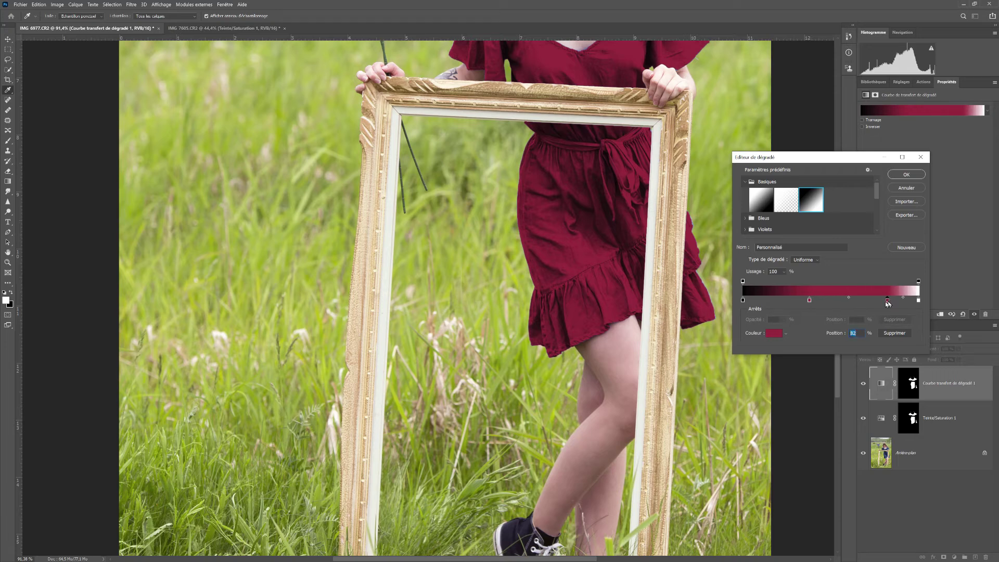
{"action": "mouse_move", "coordinate": [809, 300]}
{"action": "left_mouse_down"}
{"action": "mouse_move", "coordinate": [833, 299]}
{"action": "mouse_move", "coordinate": [824, 301]}
{"action": "left_mouse_up"}
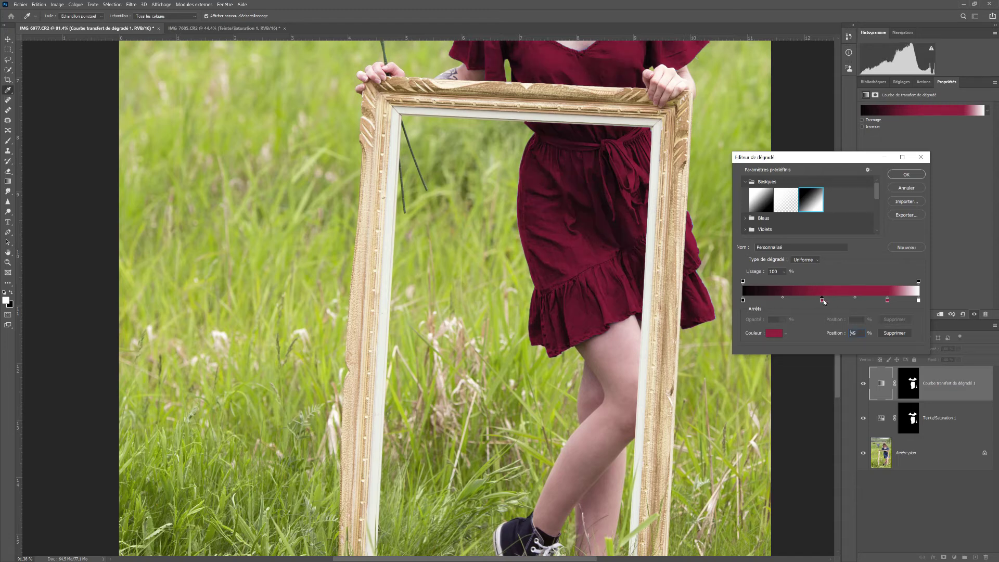
Examine the colour and position of the gradient's black start stop and white end stop
{"action": "left_click", "coordinate": [742, 301]}
{"action": "mouse_move", "coordinate": [742, 301]}
{"action": "left_mouse_down"}
{"action": "mouse_move", "coordinate": [758, 304]}
{"action": "mouse_move", "coordinate": [743, 301]}
{"action": "left_mouse_up"}
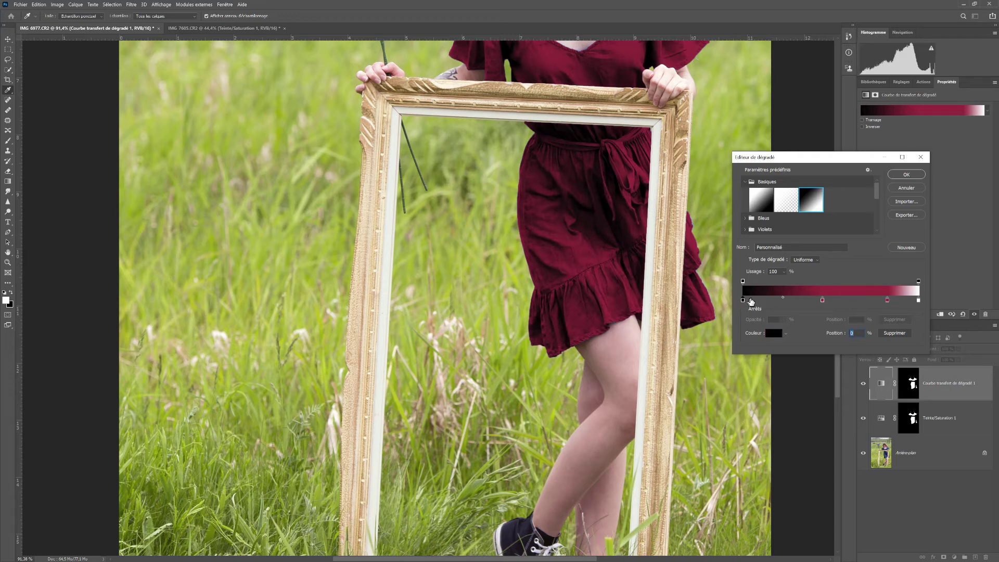
{"action": "mouse_move", "coordinate": [918, 301]}
{"action": "left_mouse_down"}
{"action": "mouse_move", "coordinate": [905, 304]}
{"action": "mouse_move", "coordinate": [922, 302]}
{"action": "left_mouse_up"}
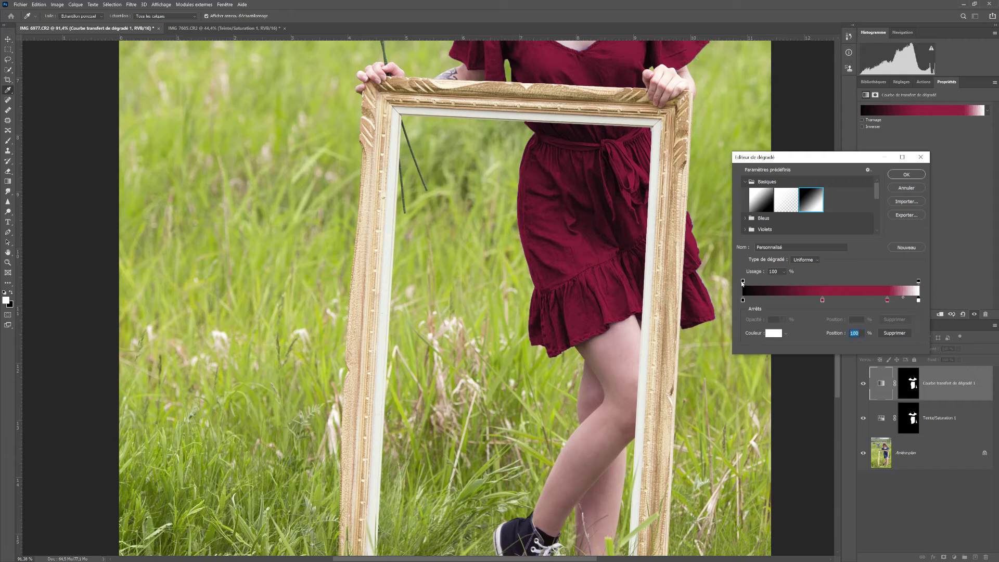
Try several blue shades at hue 237 for the 45 % stop and restore its crimson a1213c
{"action": "double_click", "coordinate": [822, 300]}
{"action": "left_click", "coordinate": [363, 303]}
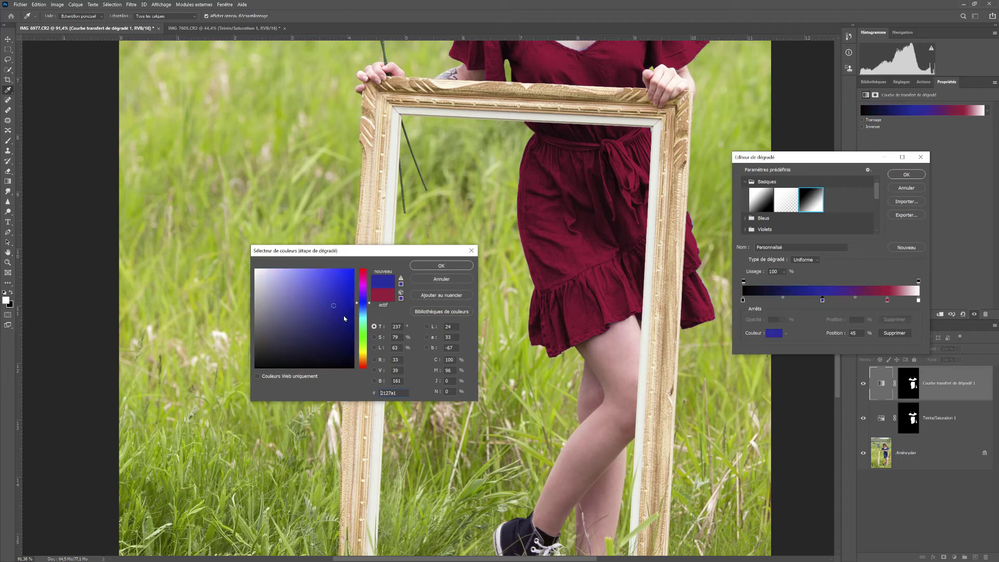
{"action": "left_click", "coordinate": [328, 319]}
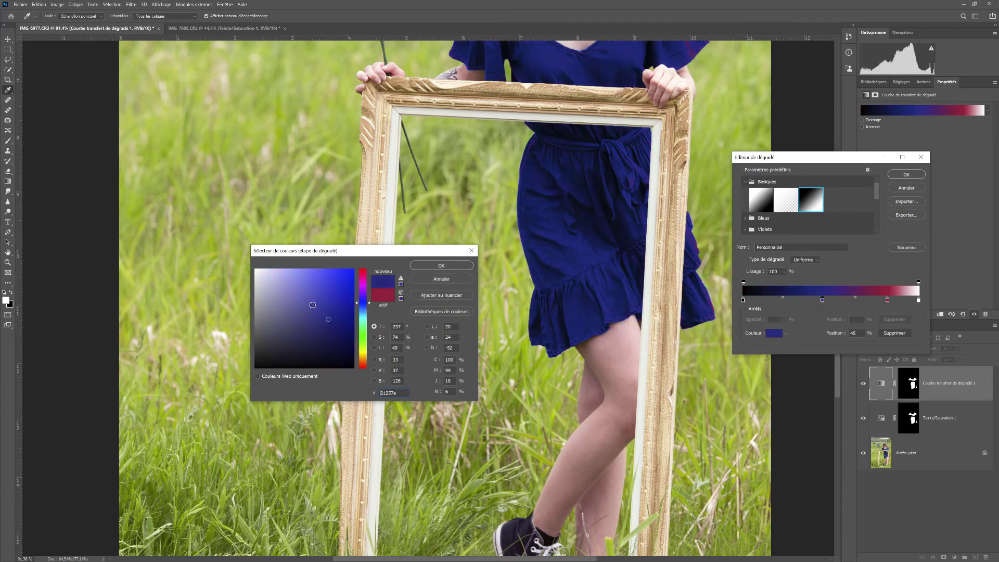
{"action": "left_click", "coordinate": [337, 290]}
{"action": "left_click", "coordinate": [321, 299]}
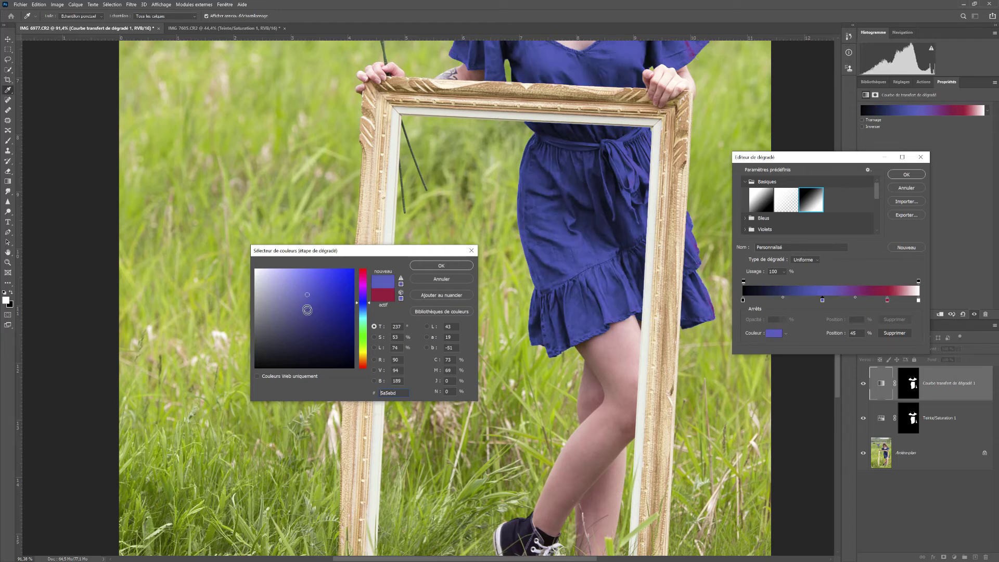
{"action": "left_click", "coordinate": [307, 313]}
{"action": "left_click", "coordinate": [308, 297]}
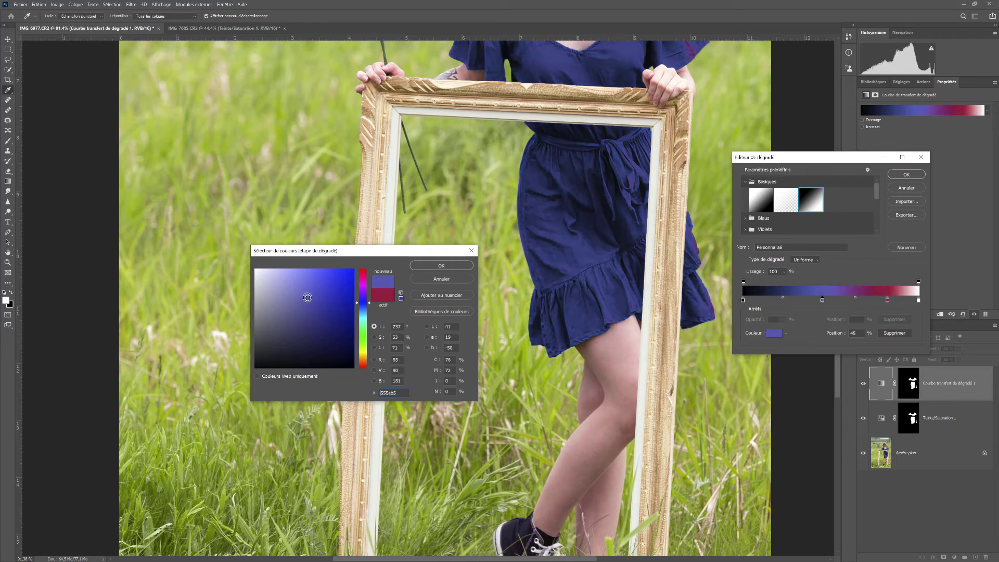
{"action": "left_click", "coordinate": [378, 302]}
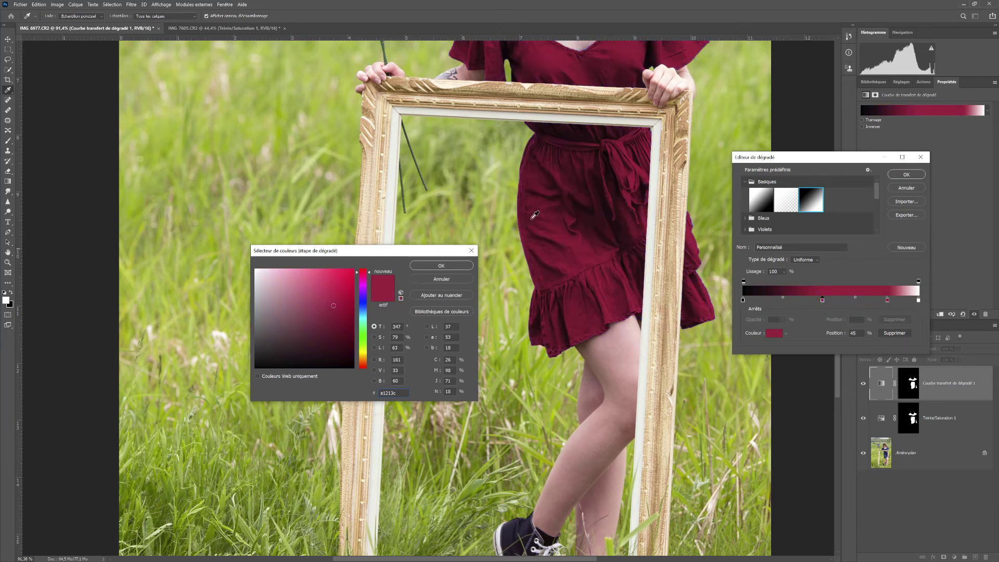
Accept the crimson colour for the 45 % stop and apply the customized gradient to the dress
{"action": "left_click", "coordinate": [443, 265]}
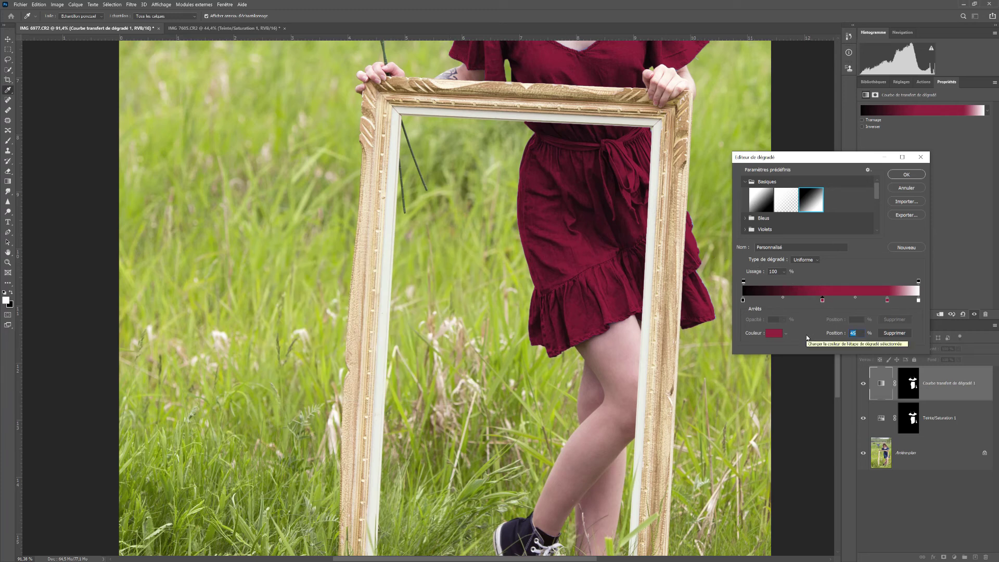
{"action": "left_click", "coordinate": [917, 177]}
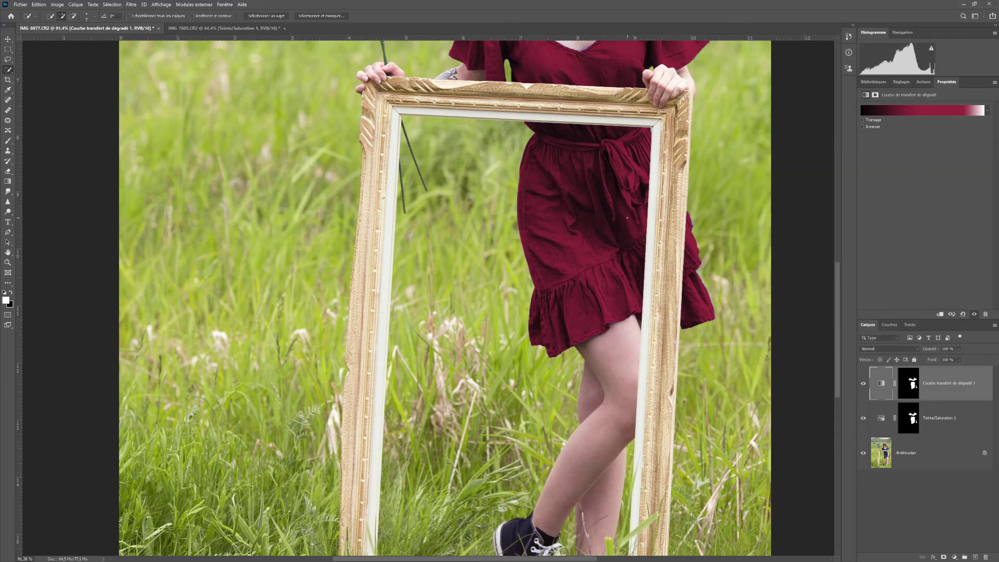
{"action": "key", "text": "ctrl+0"}
{"action": "scroll", "coordinate": [526, 239], "scroll_direction": "up", "scroll_amount": 1}
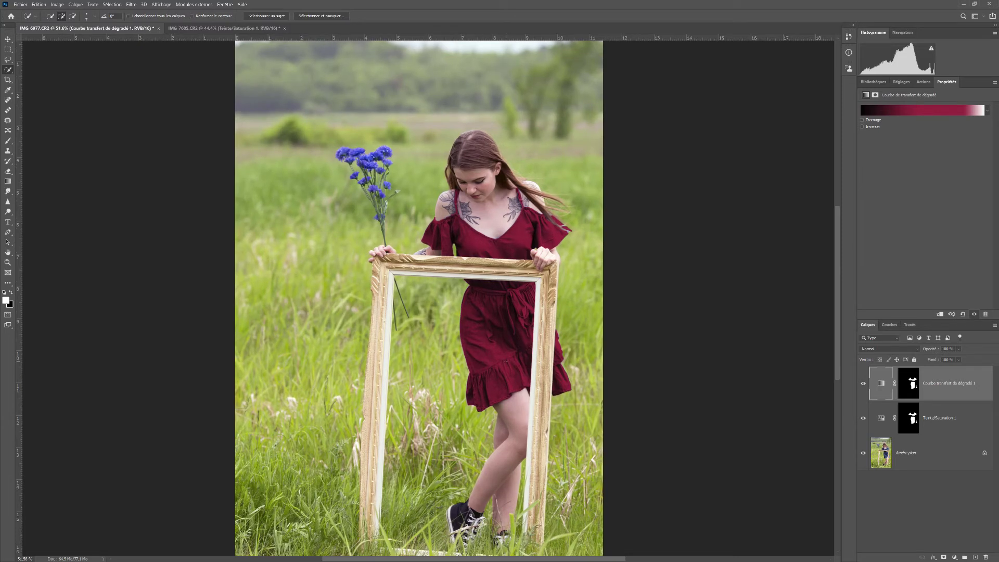
{"action": "scroll", "coordinate": [505, 360], "scroll_direction": "up", "scroll_amount": 1}
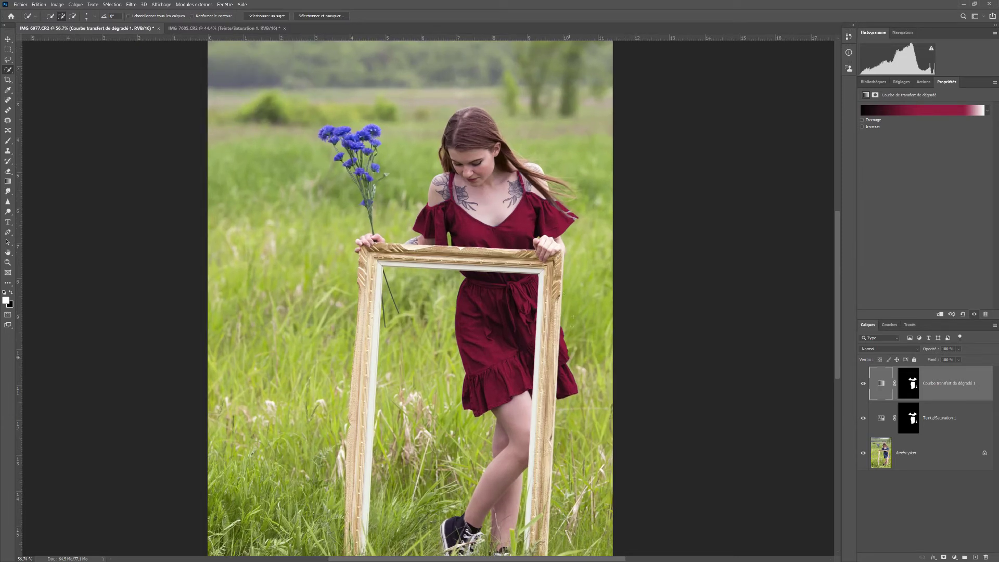
In IMG 7605.CR2, add a Gradient Map adjustment layer and replace its mask with a copy of the Hue/Saturation layer's mask
{"action": "left_click", "coordinate": [206, 30]}
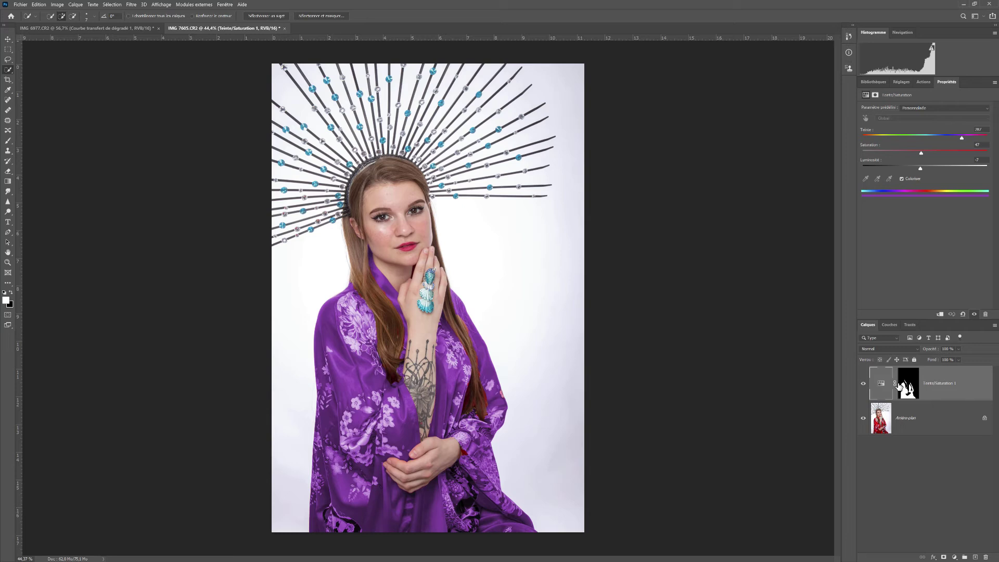
{"action": "left_click", "coordinate": [954, 557]}
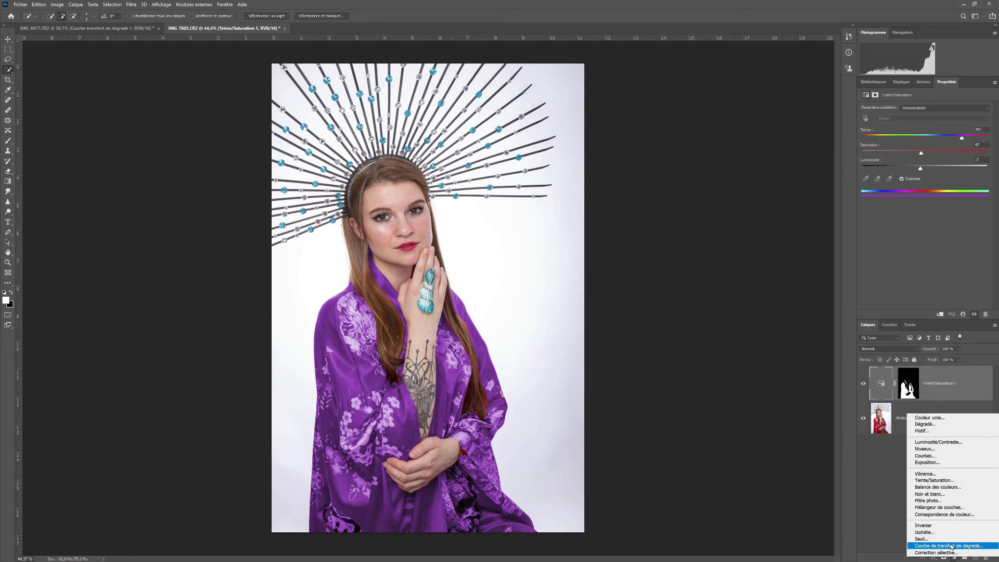
{"action": "left_click", "coordinate": [958, 546]}
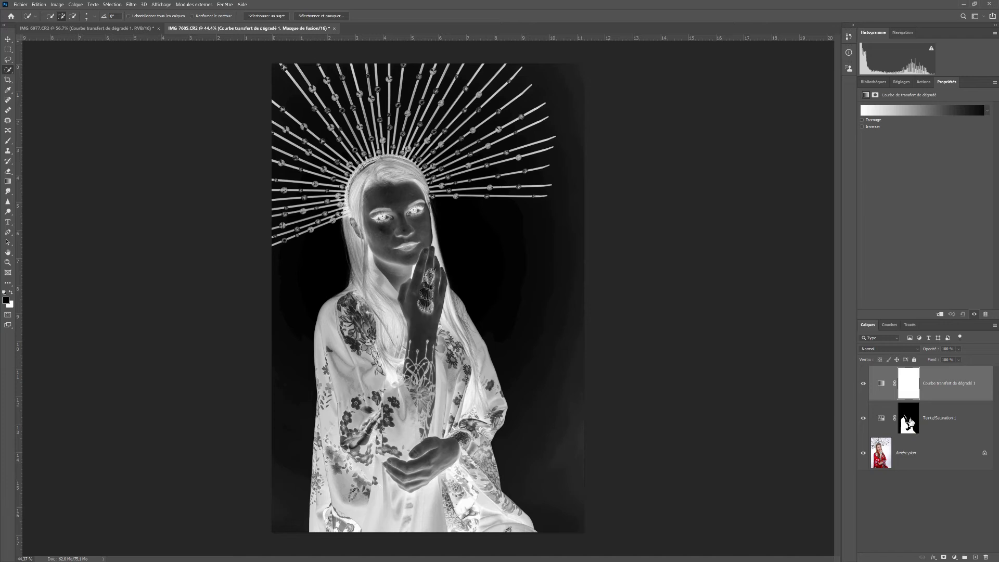
{"action": "left_click_drag", "start_coordinate": [911, 422], "coordinate": [910, 389]}
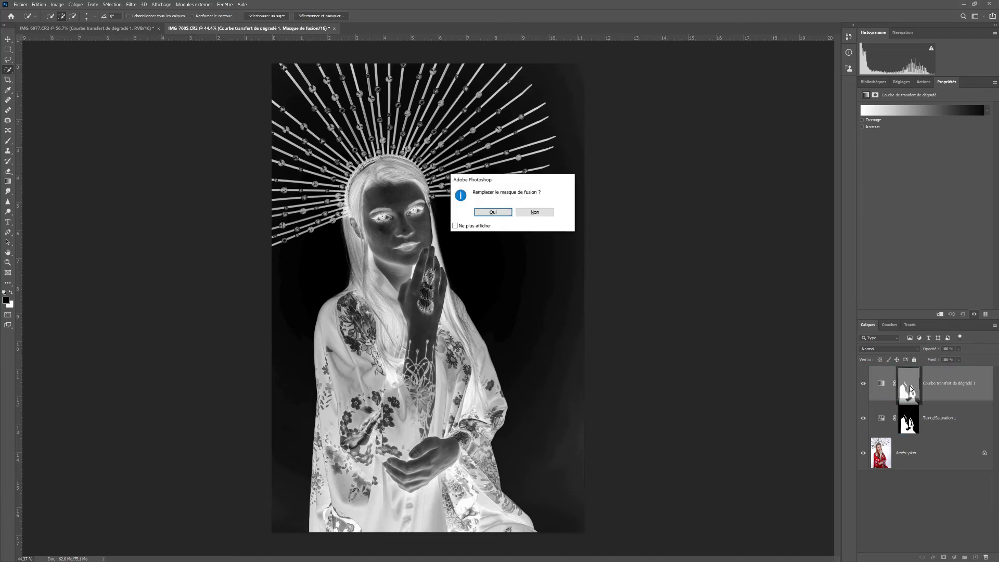
{"action": "left_click", "coordinate": [504, 211]}
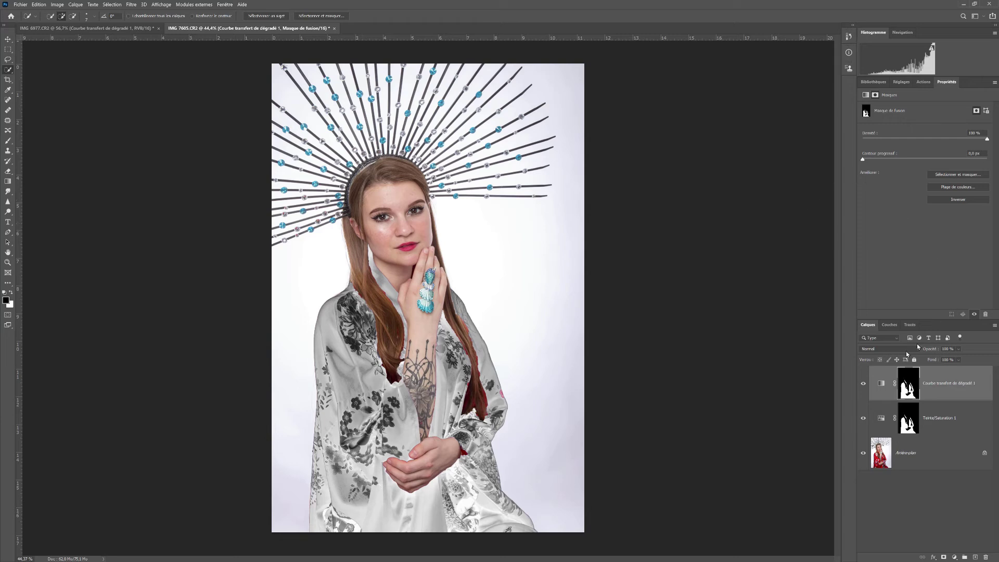
Apply the basic black-to-white preset to the kimono's gradient map
{"action": "left_click", "coordinate": [880, 384]}
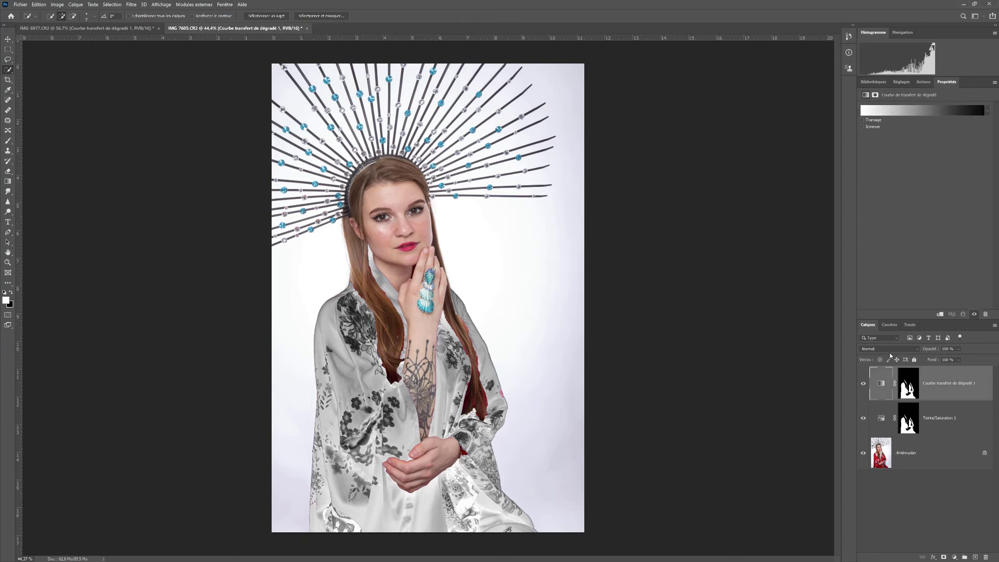
{"action": "left_click", "coordinate": [915, 111]}
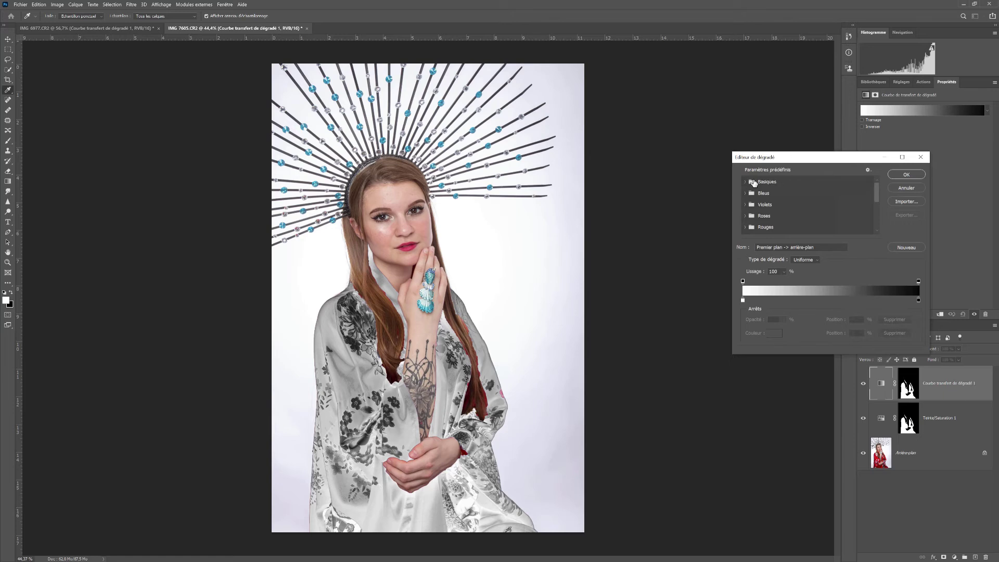
{"action": "left_click", "coordinate": [746, 182]}
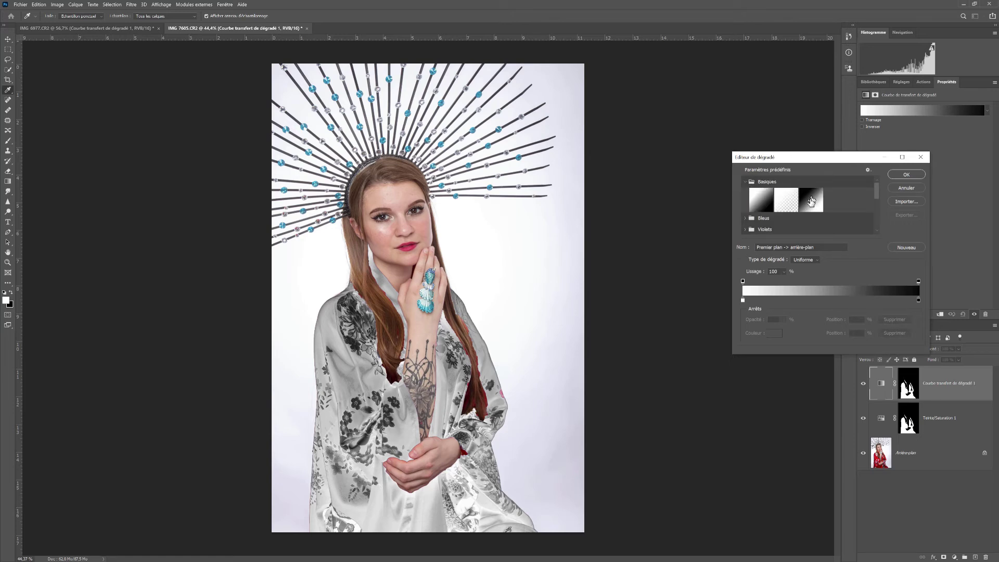
{"action": "left_click", "coordinate": [810, 201]}
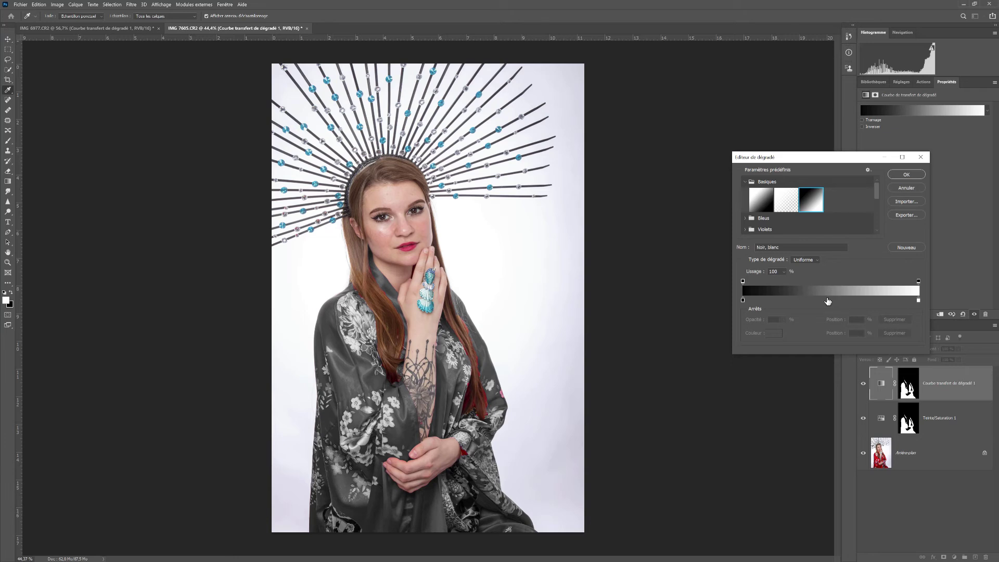
Add a colour stop at 49 % of the gradient and colour it dark red 9a3b3b
{"action": "left_click", "coordinate": [827, 300]}
{"action": "left_click_drag", "start_coordinate": [826, 302], "coordinate": [830, 302]}
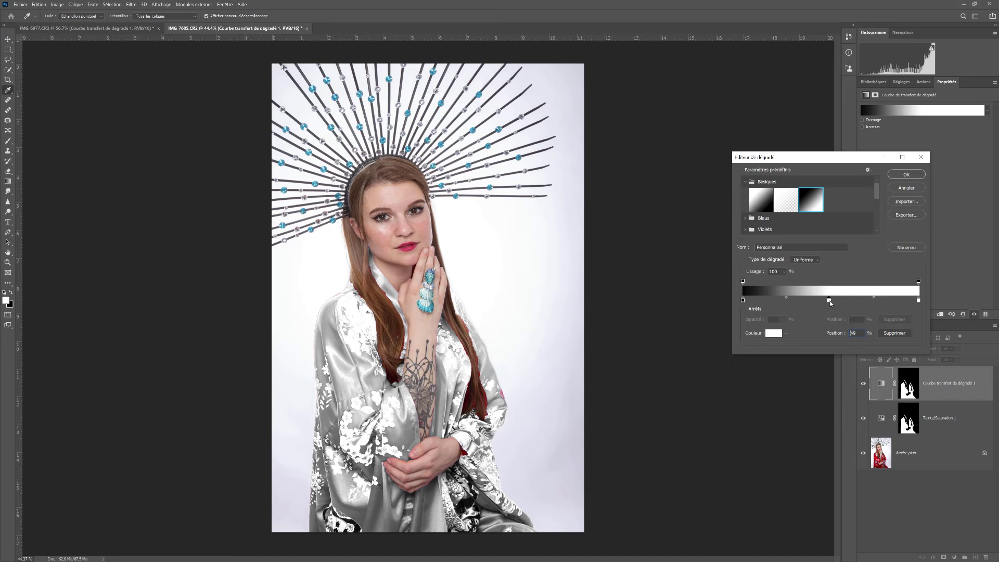
{"action": "left_click", "coordinate": [774, 333]}
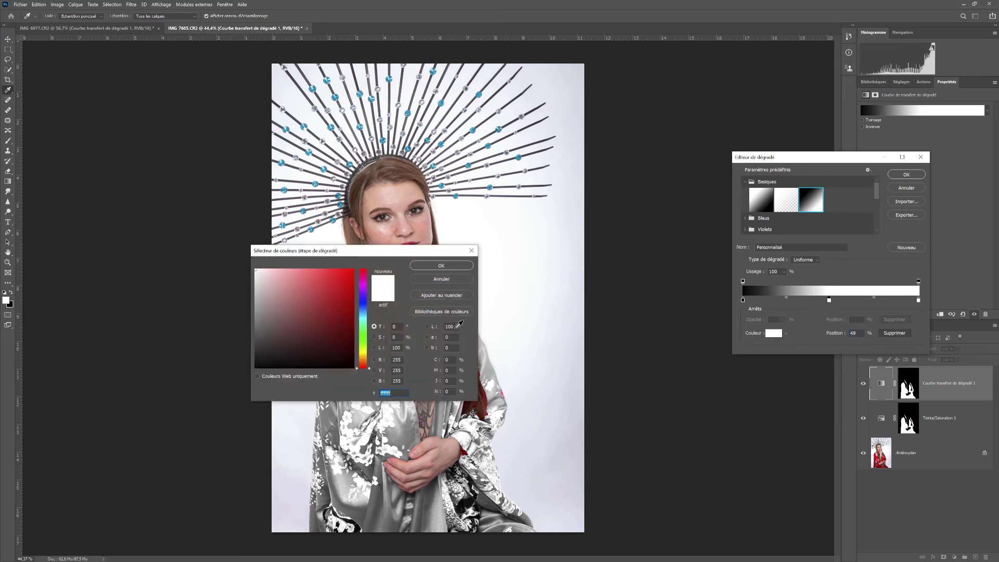
{"action": "left_click", "coordinate": [320, 293]}
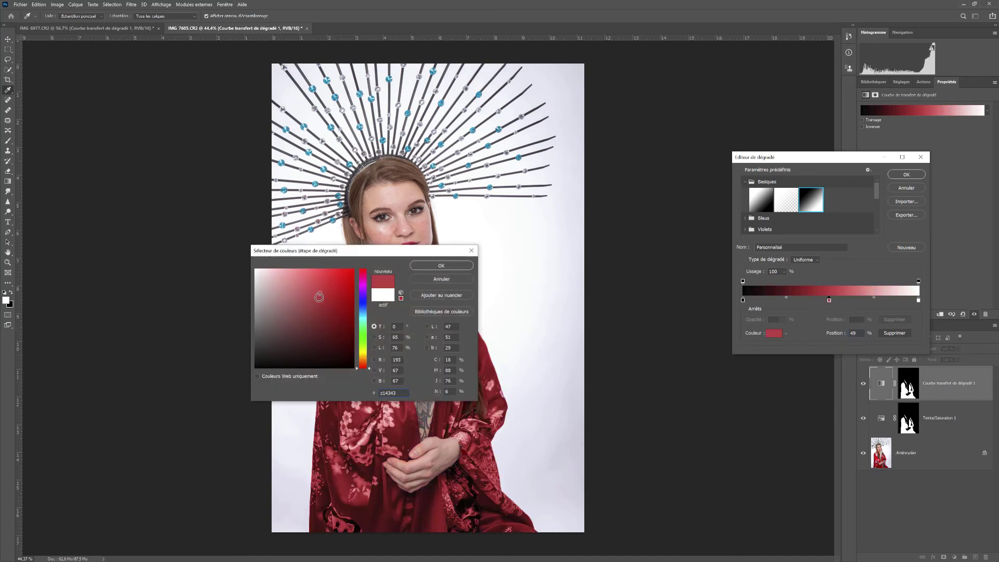
{"action": "left_click", "coordinate": [315, 308]}
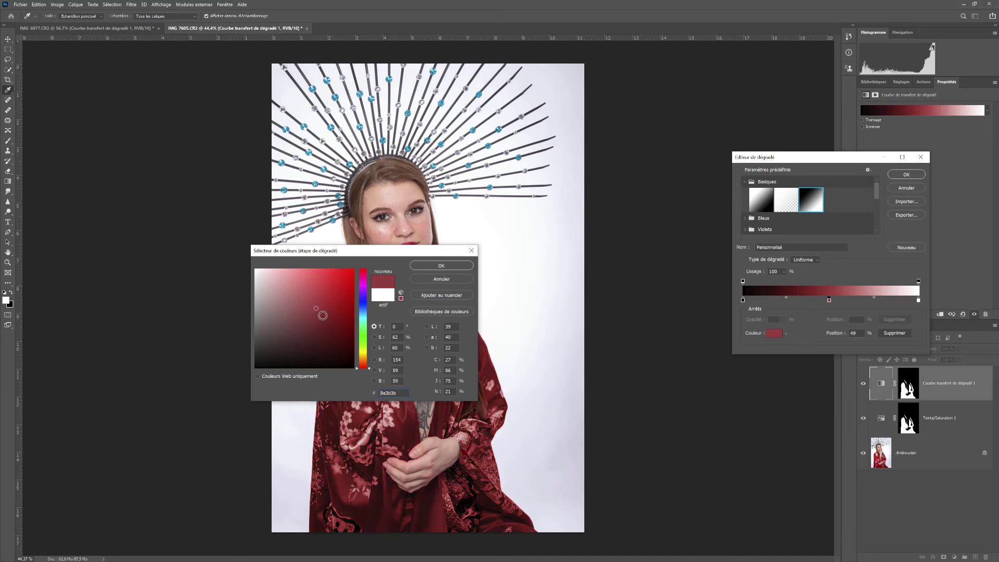
{"action": "left_click_drag", "start_coordinate": [354, 252], "coordinate": [615, 101]}
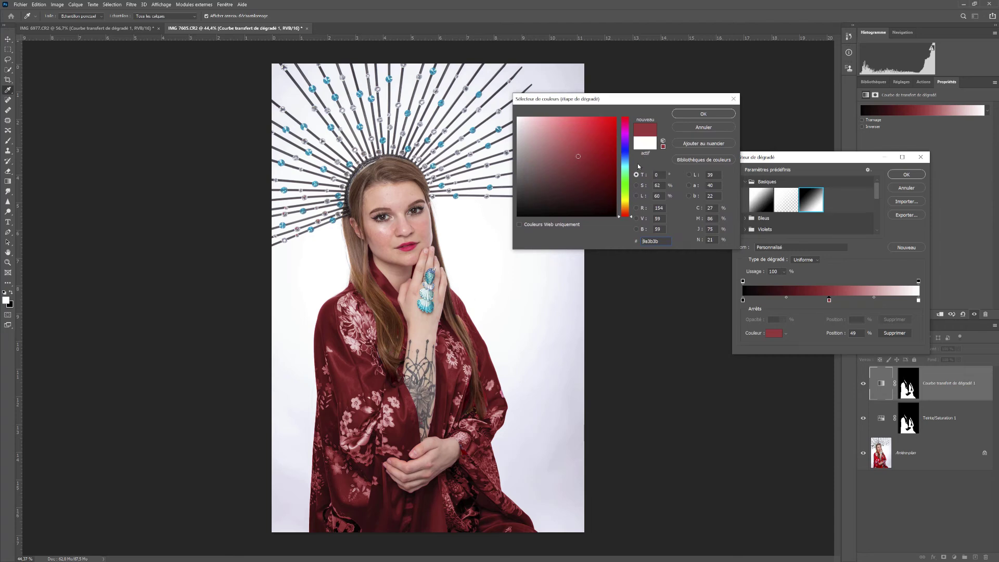
Try blue, green and pink hues for the 49 % stop and apply blue 6464cb
{"action": "left_click", "coordinate": [626, 151]}
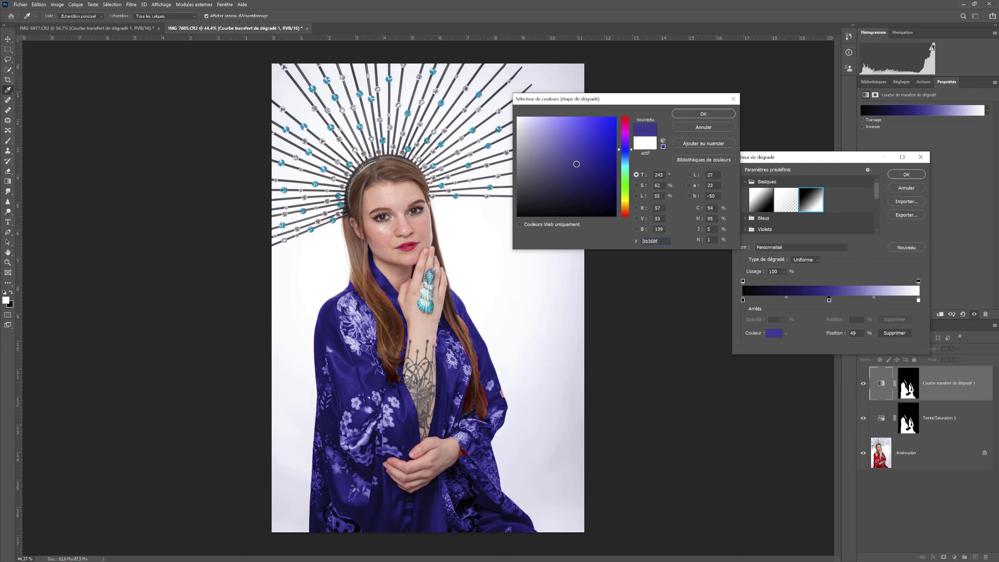
{"action": "mouse_move", "coordinate": [575, 158]}
{"action": "left_mouse_down"}
{"action": "mouse_move", "coordinate": [594, 139]}
{"action": "mouse_move", "coordinate": [575, 132]}
{"action": "left_mouse_up"}
{"action": "mouse_move", "coordinate": [583, 136]}
{"action": "left_mouse_down"}
{"action": "mouse_move", "coordinate": [575, 132]}
{"action": "mouse_move", "coordinate": [577, 158]}
{"action": "mouse_move", "coordinate": [562, 162]}
{"action": "mouse_move", "coordinate": [564, 174]}
{"action": "mouse_move", "coordinate": [595, 166]}
{"action": "mouse_move", "coordinate": [567, 137]}
{"action": "left_mouse_up"}
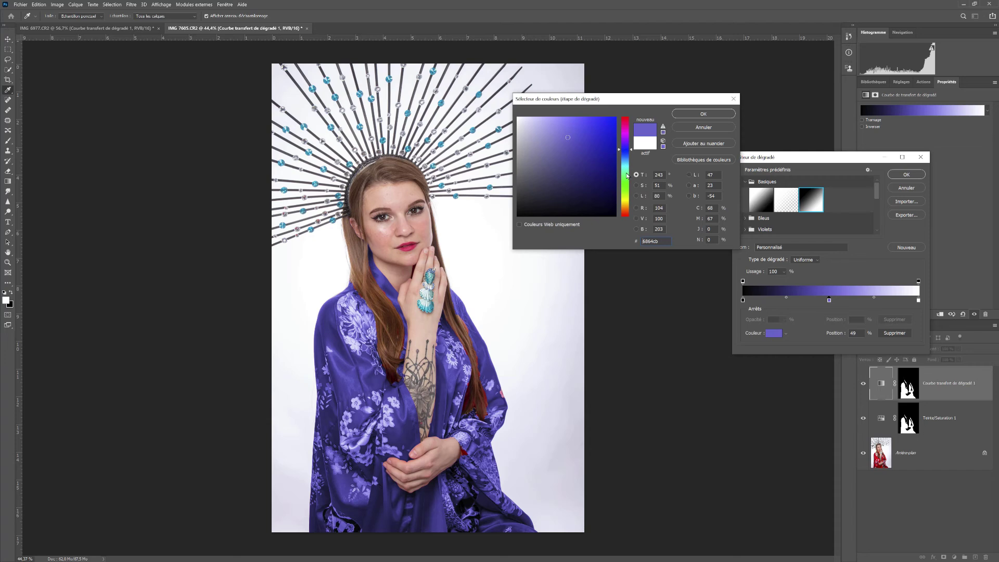
{"action": "left_click_drag", "start_coordinate": [627, 175], "coordinate": [629, 185]}
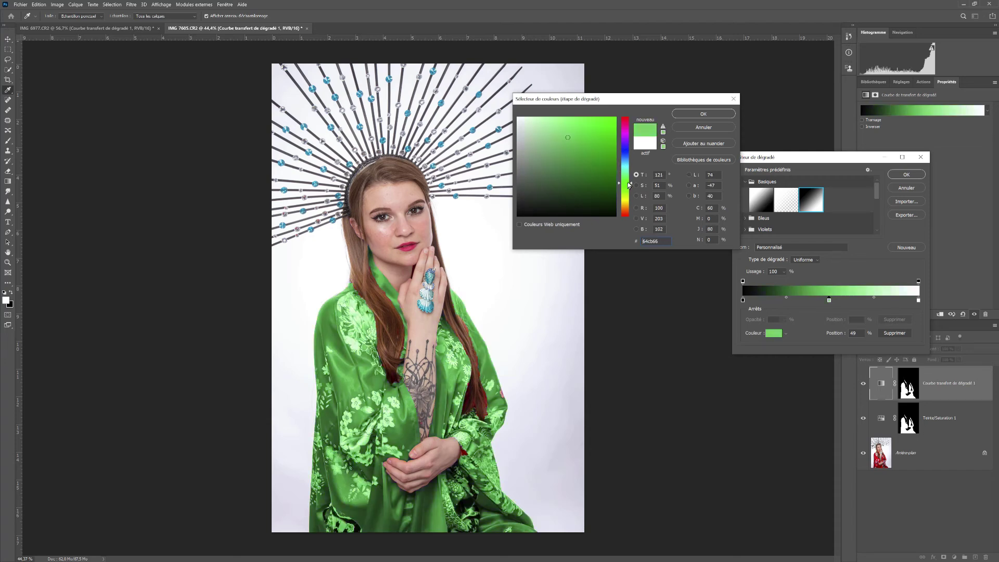
{"action": "left_click", "coordinate": [624, 125]}
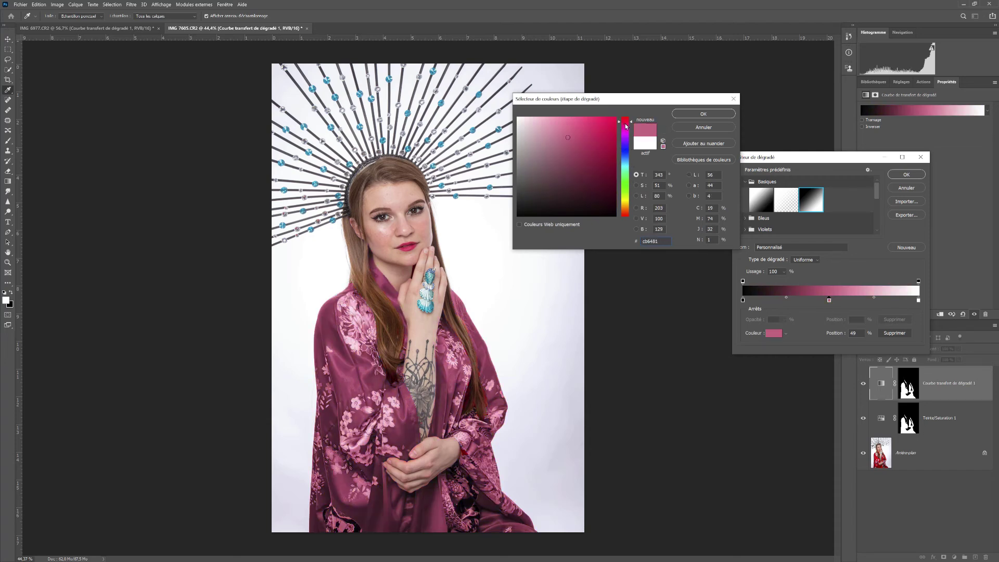
{"action": "left_click", "coordinate": [627, 150]}
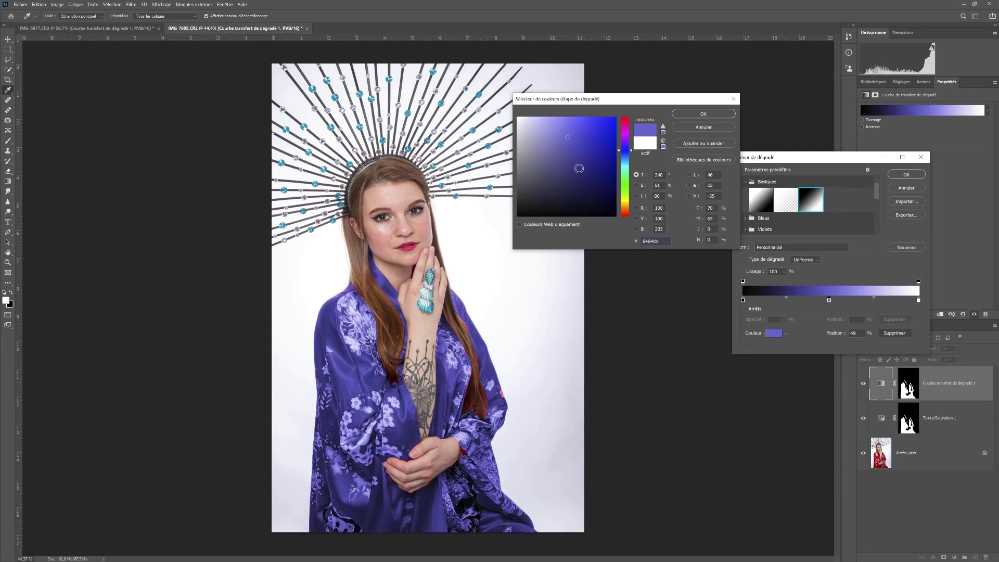
{"action": "left_click", "coordinate": [703, 113]}
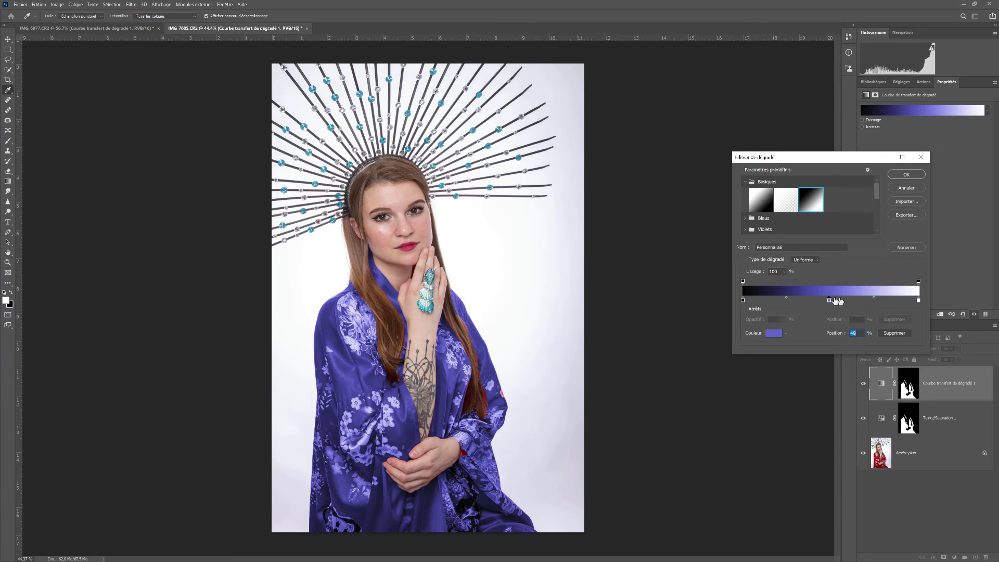
Recolour the gradient's 49 % stop with blue 494e93 and shift its hue to 202, giving 497893
{"action": "mouse_move", "coordinate": [830, 299]}
{"action": "left_mouse_down"}
{"action": "mouse_move", "coordinate": [816, 298]}
{"action": "mouse_move", "coordinate": [841, 298]}
{"action": "left_mouse_up"}
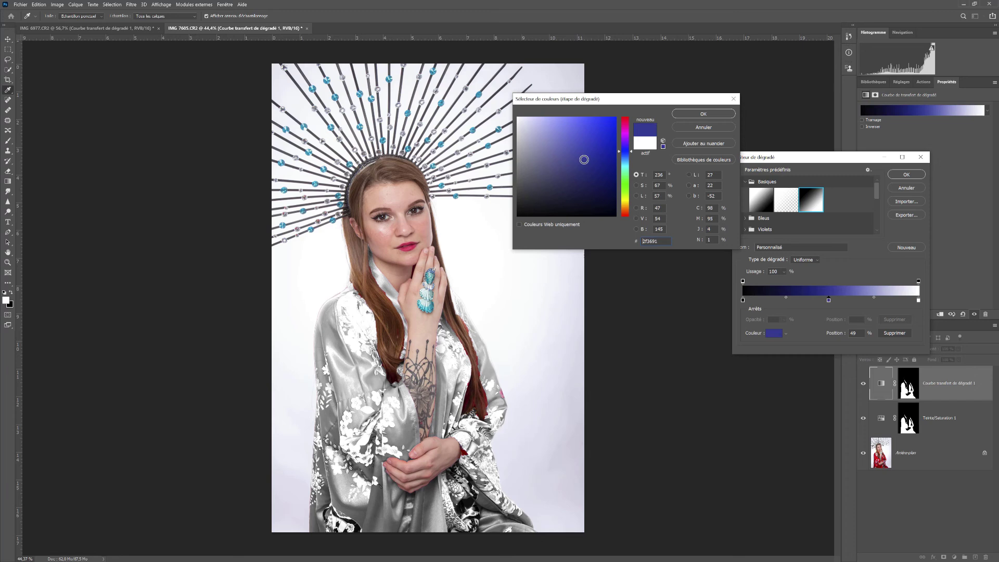
{"action": "left_click_drag", "start_coordinate": [583, 159], "coordinate": [566, 160]}
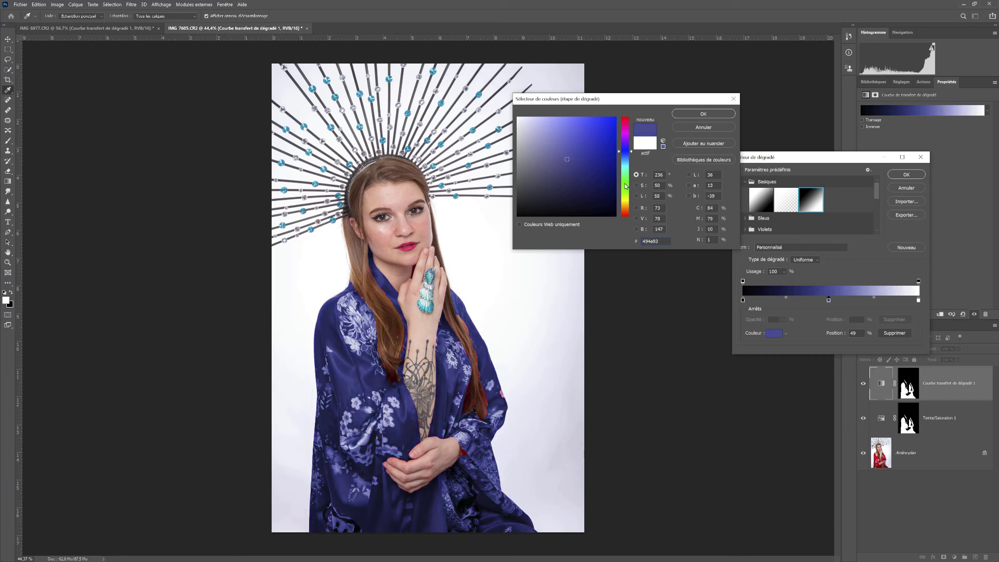
{"action": "left_click", "coordinate": [625, 175]}
{"action": "mouse_move", "coordinate": [628, 175]}
{"action": "left_mouse_down"}
{"action": "mouse_move", "coordinate": [626, 151]}
{"action": "mouse_move", "coordinate": [626, 164]}
{"action": "left_mouse_up"}
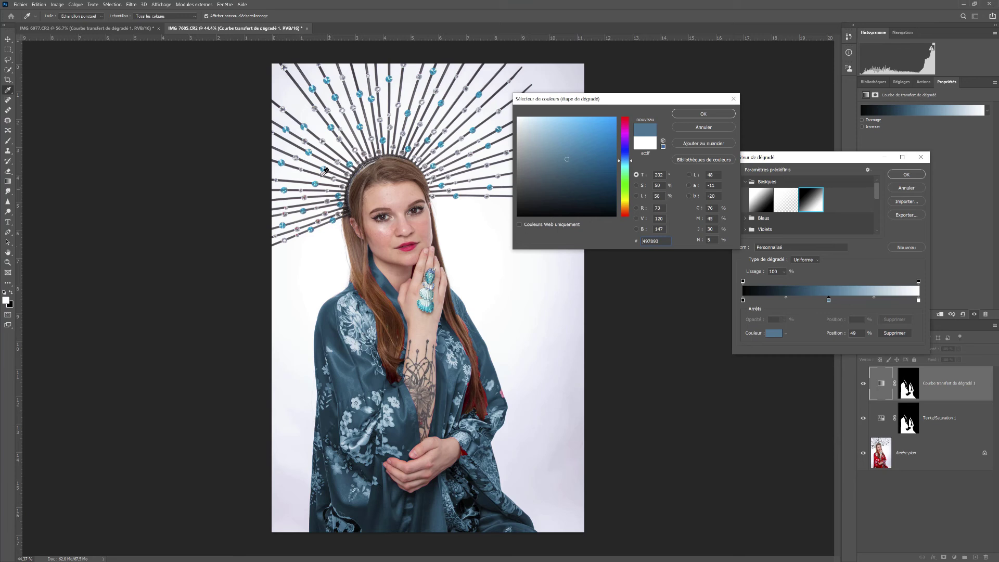
Brighten and saturate the 49 % stop's colour to blue 4084ab and apply it
{"action": "left_click", "coordinate": [577, 155]}
{"action": "left_click", "coordinate": [582, 157]}
{"action": "left_click", "coordinate": [578, 150]}
{"action": "left_click", "coordinate": [578, 149]}
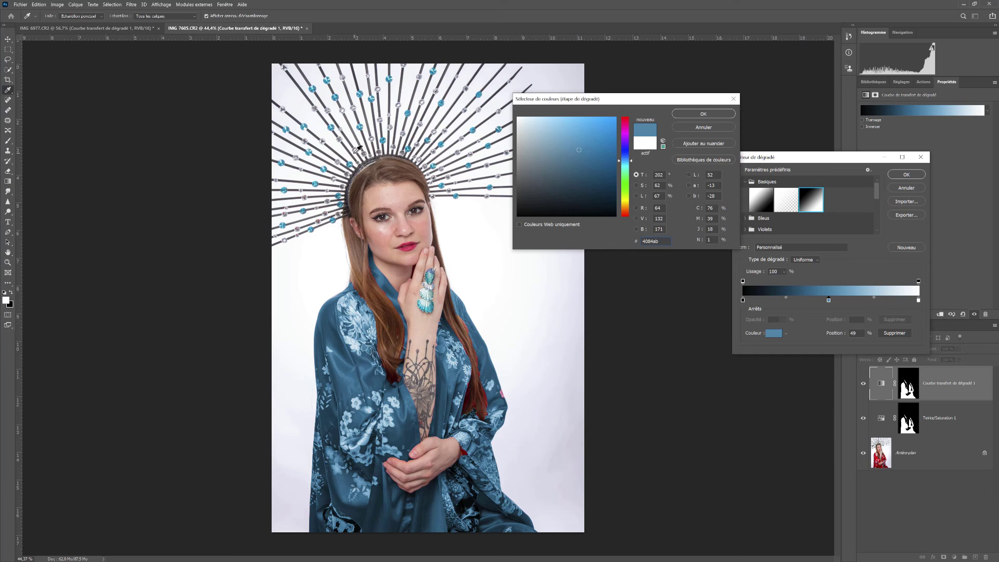
{"action": "left_click", "coordinate": [703, 115]}
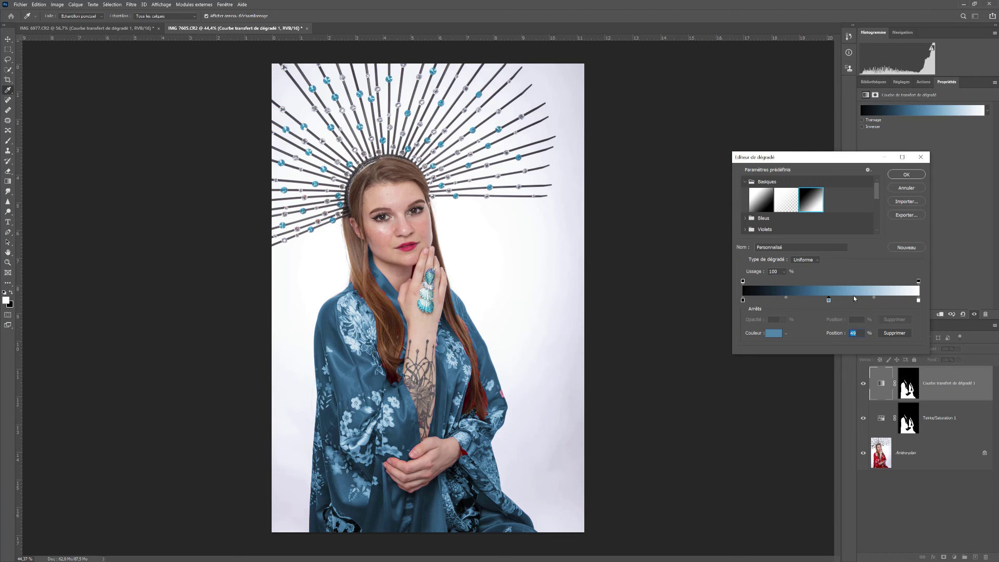
Try the midpoint between the blue and white stops at both extremes and set it to 53 %
{"action": "left_click", "coordinate": [875, 298]}
{"action": "left_click_drag", "start_coordinate": [875, 298], "coordinate": [862, 299]}
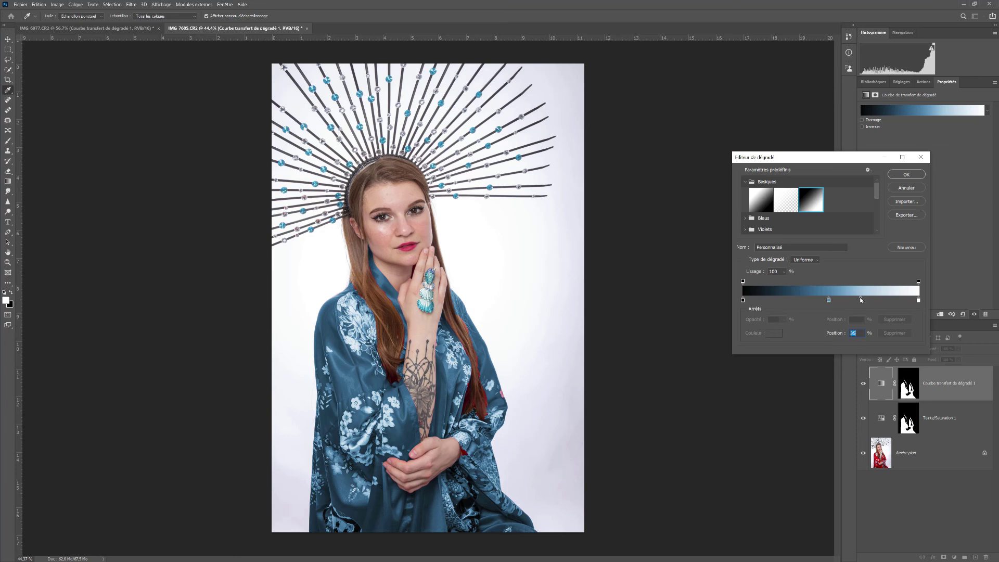
{"action": "left_click_drag", "start_coordinate": [860, 299], "coordinate": [899, 298]}
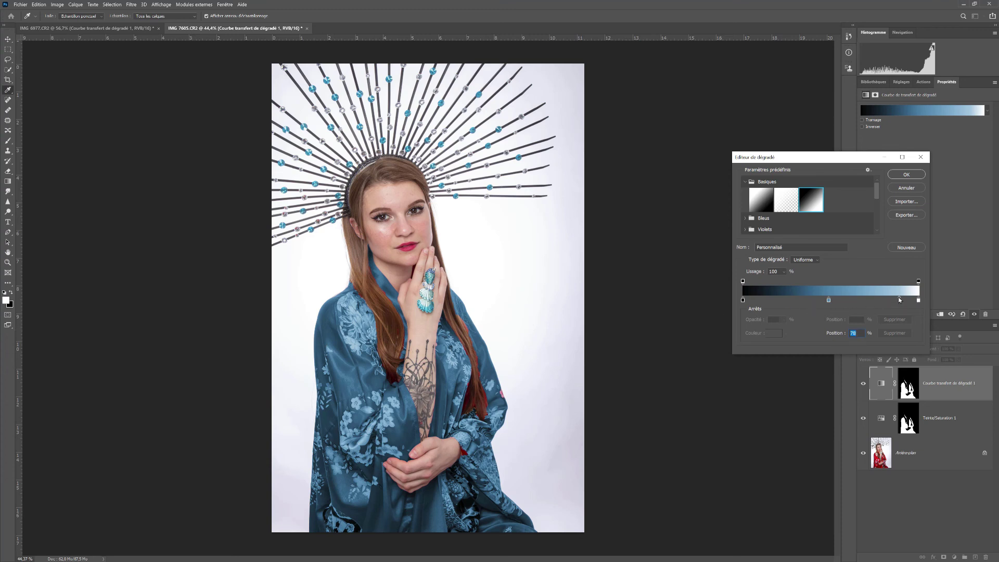
{"action": "left_click_drag", "start_coordinate": [898, 297], "coordinate": [877, 298]}
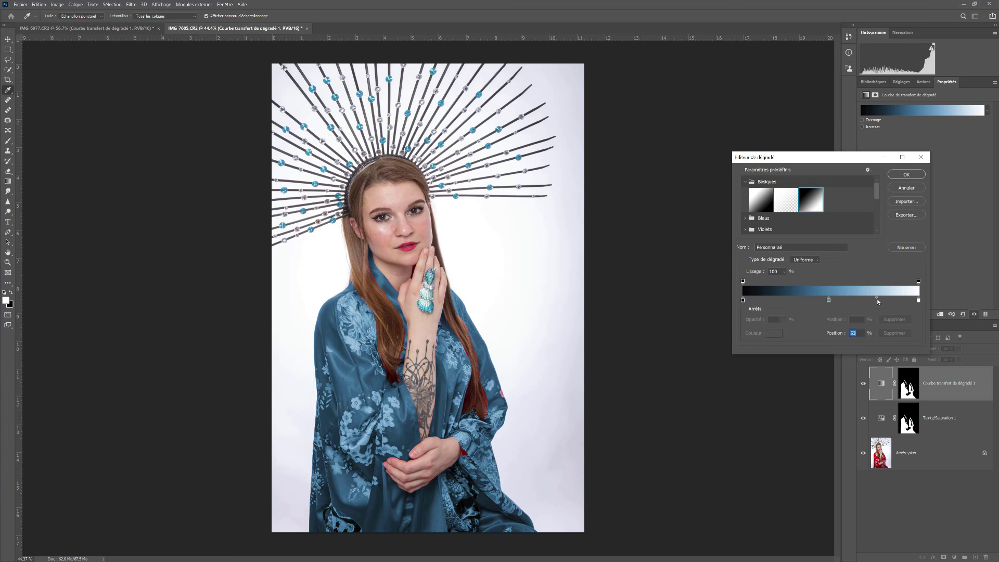
Move the midpoint between the black and blue stops to 33 %, then set it to 64 %
{"action": "left_click", "coordinate": [828, 300]}
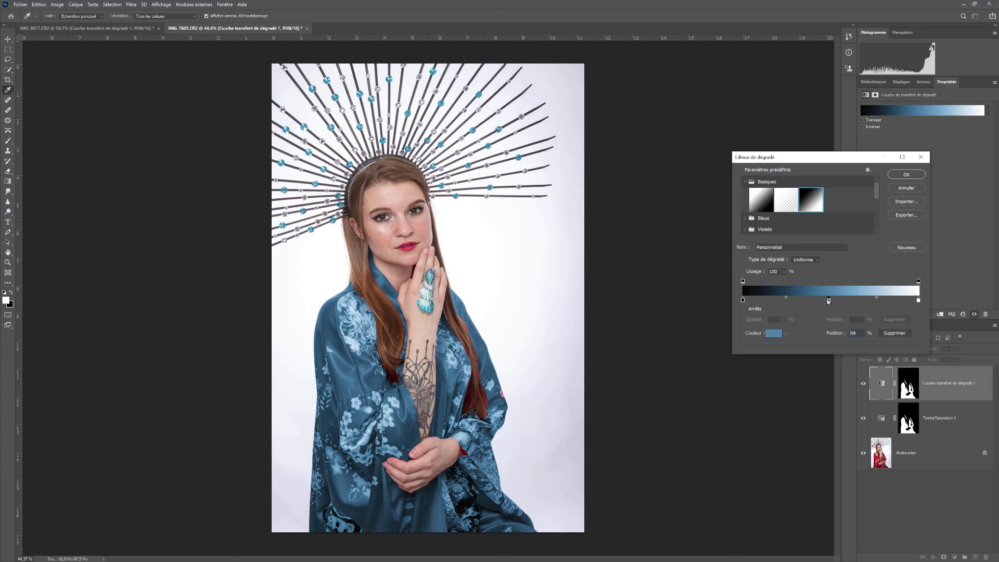
{"action": "left_click", "coordinate": [786, 298]}
{"action": "left_click_drag", "start_coordinate": [784, 299], "coordinate": [771, 298]}
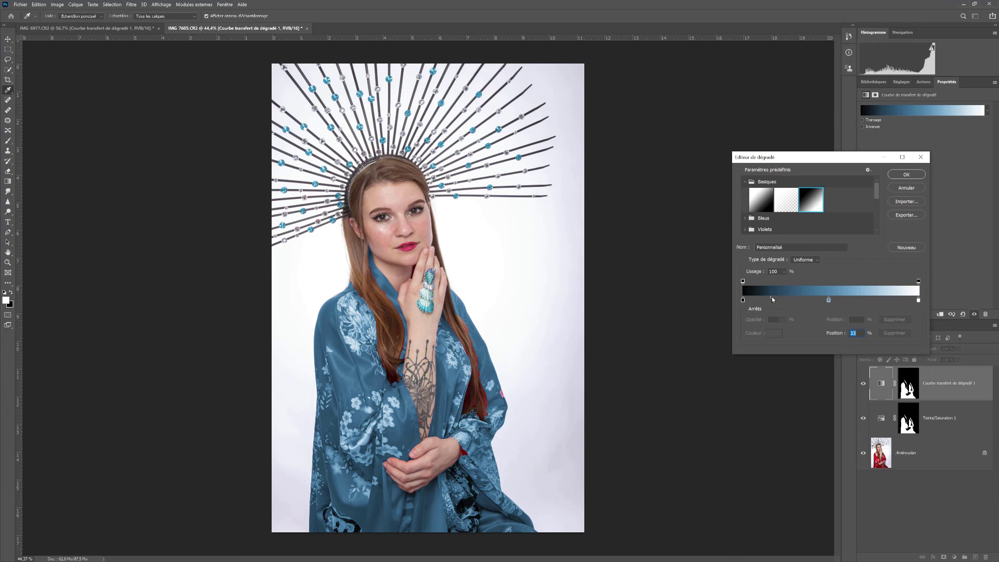
{"action": "left_click_drag", "start_coordinate": [772, 298], "coordinate": [797, 299]}
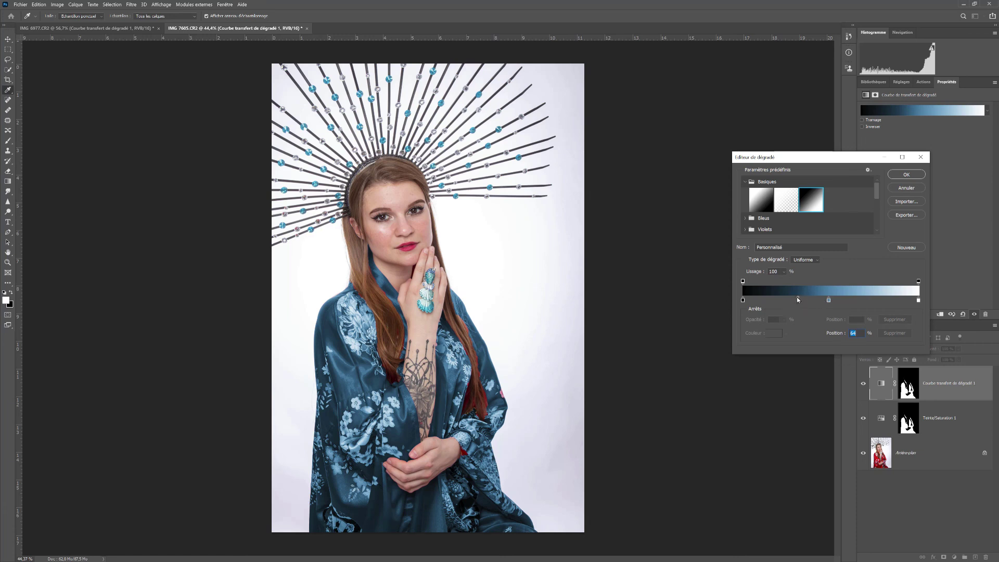
Fine-tune the midpoint between the black and blue stops, nudge the blue stop slightly towards white, and apply the gradient
{"action": "left_click_drag", "start_coordinate": [797, 298], "coordinate": [793, 299]}
{"action": "left_click_drag", "start_coordinate": [827, 300], "coordinate": [824, 313]}
{"action": "left_click", "coordinate": [828, 301]}
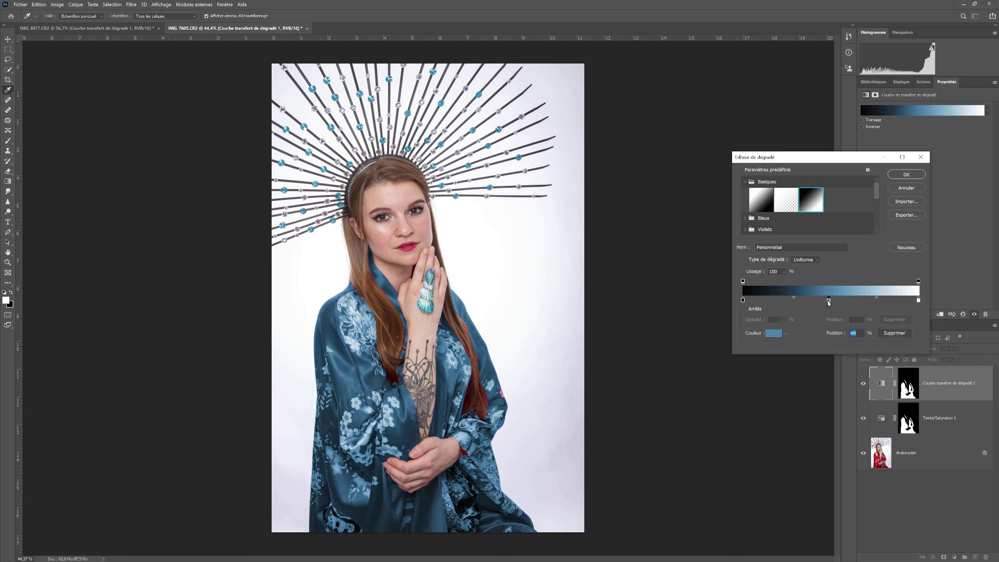
{"action": "left_click_drag", "start_coordinate": [828, 301], "coordinate": [831, 301]}
{"action": "left_click", "coordinate": [905, 176]}
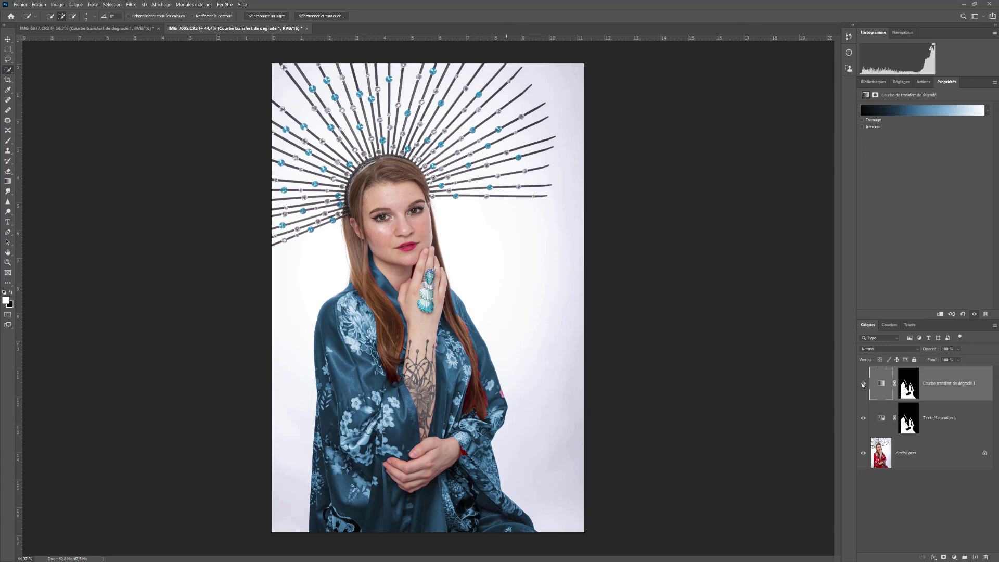
Hide the kimono's Hue/Saturation layer and toggle the Gradient Map layer to compare the blue kimono with the original, leaving it shown
{"action": "left_click", "coordinate": [863, 419]}
{"action": "left_click", "coordinate": [863, 384]}
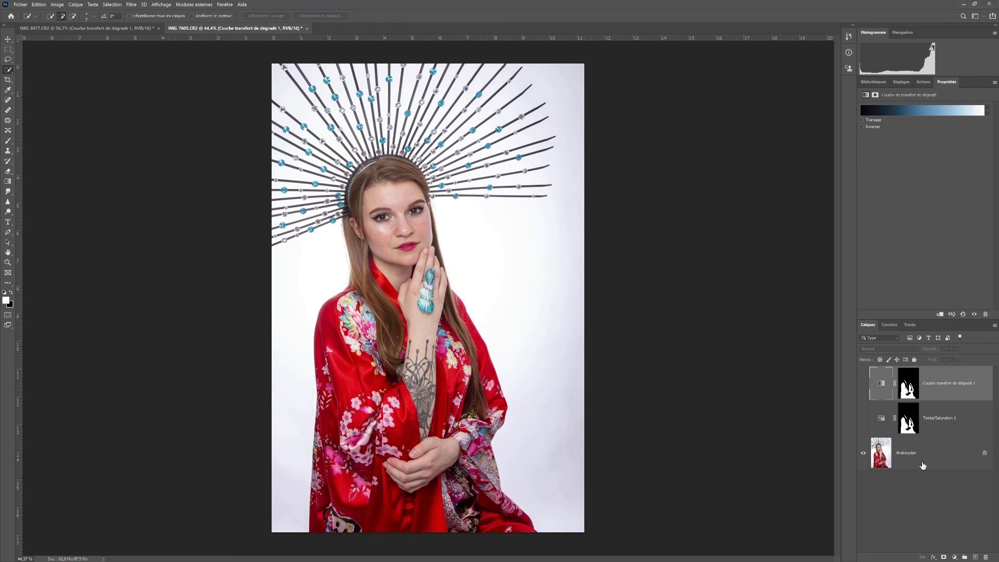
{"action": "left_click", "coordinate": [863, 384]}
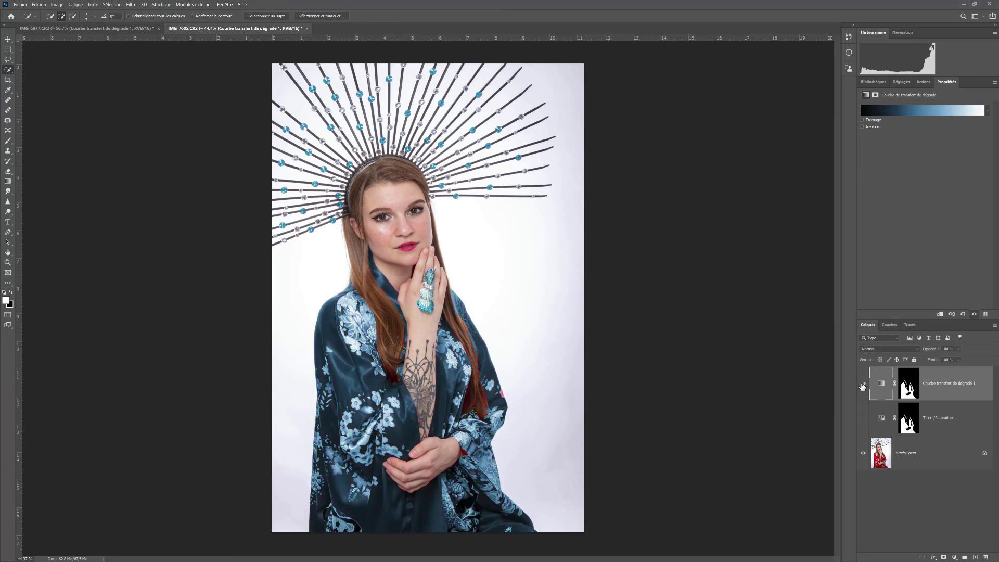
{"action": "left_click", "coordinate": [862, 384]}
{"action": "left_click", "coordinate": [863, 384]}
In the dress photo IMG 6977.CR2, hide the Hue/Saturation layer and toggle the Gradient Map layer off and back on
{"action": "left_click", "coordinate": [124, 29]}
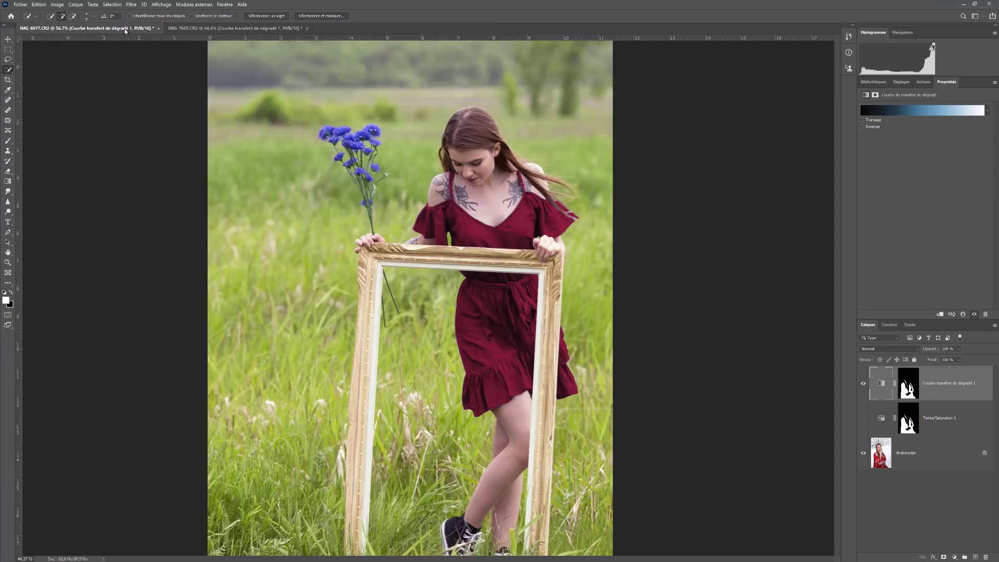
{"action": "left_click", "coordinate": [862, 418]}
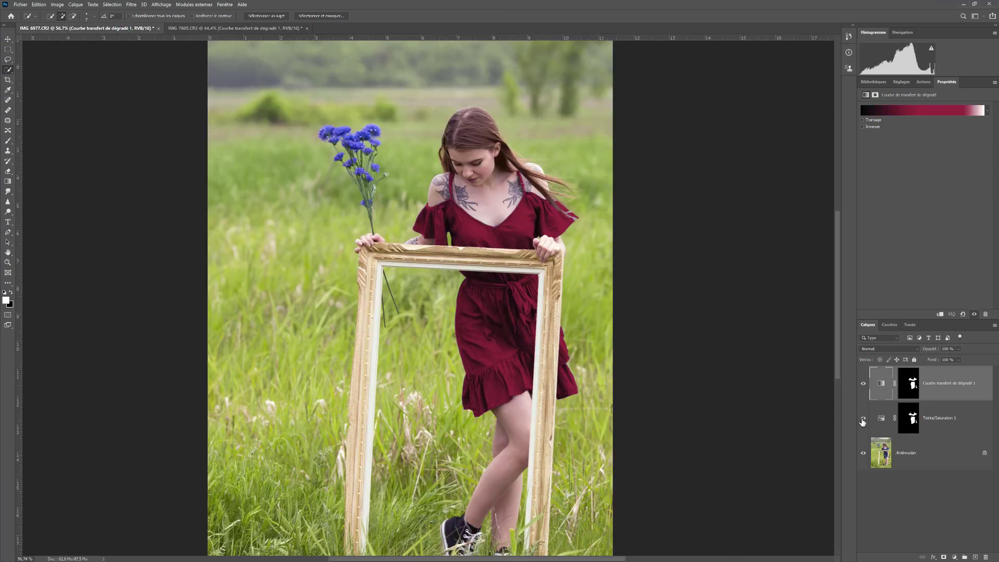
{"action": "left_click", "coordinate": [863, 385]}
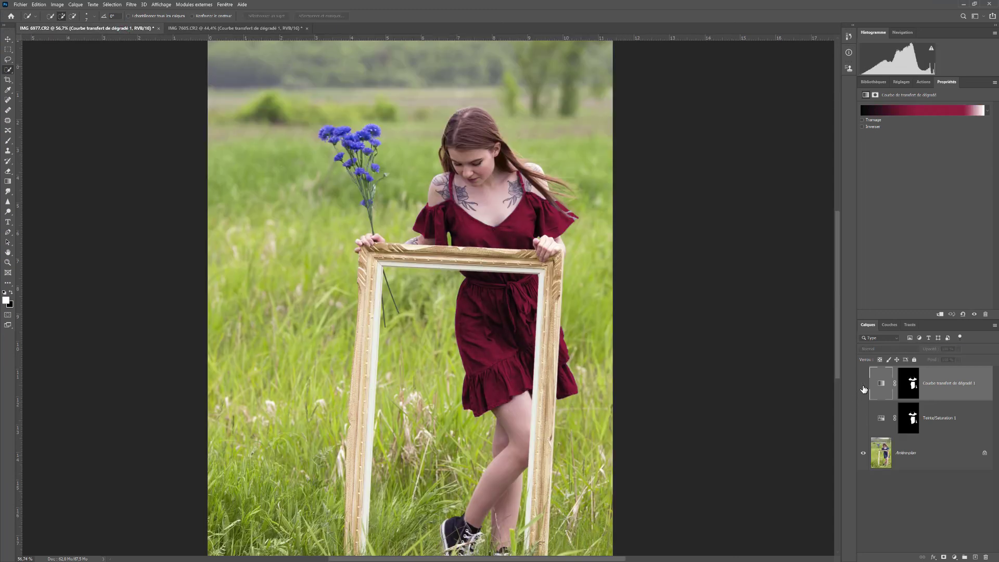
{"action": "left_click", "coordinate": [863, 386]}
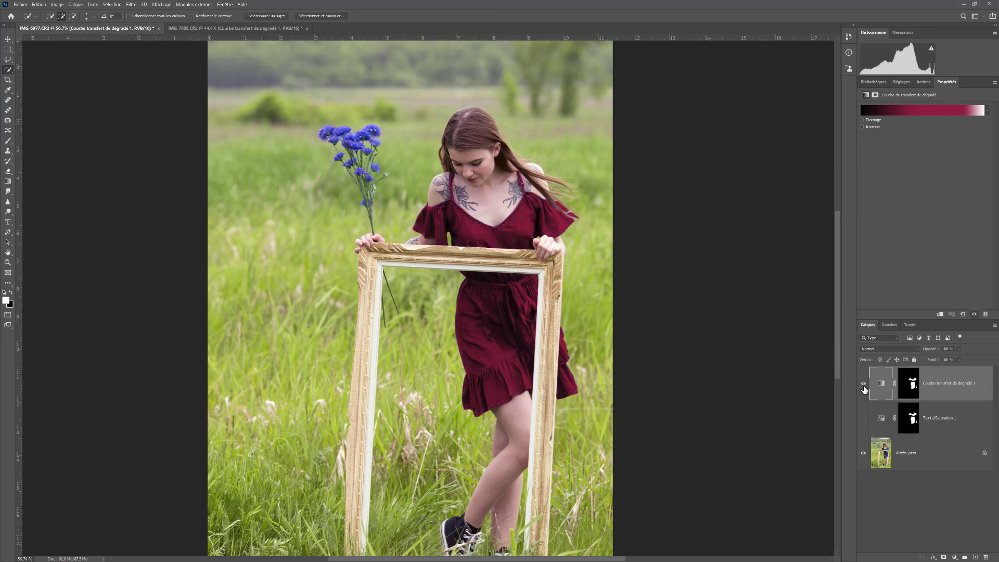
Compare the dress's original and Hue/Saturation versions, leaving only the Gradient Map adjustment shown, and fit the whole photo on screen
{"action": "left_click", "coordinate": [863, 385]}
{"action": "left_click", "coordinate": [862, 418]}
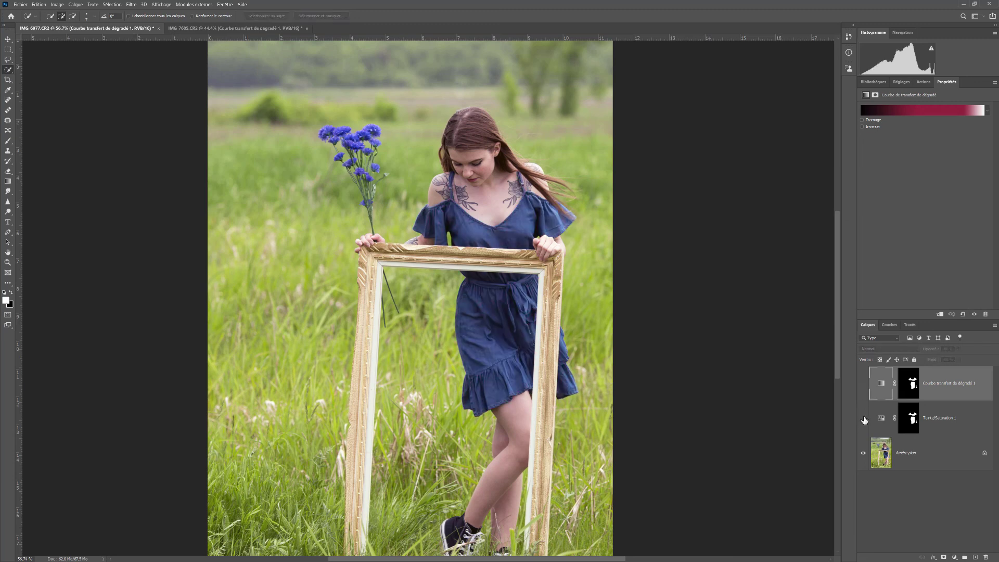
{"action": "left_click", "coordinate": [863, 418]}
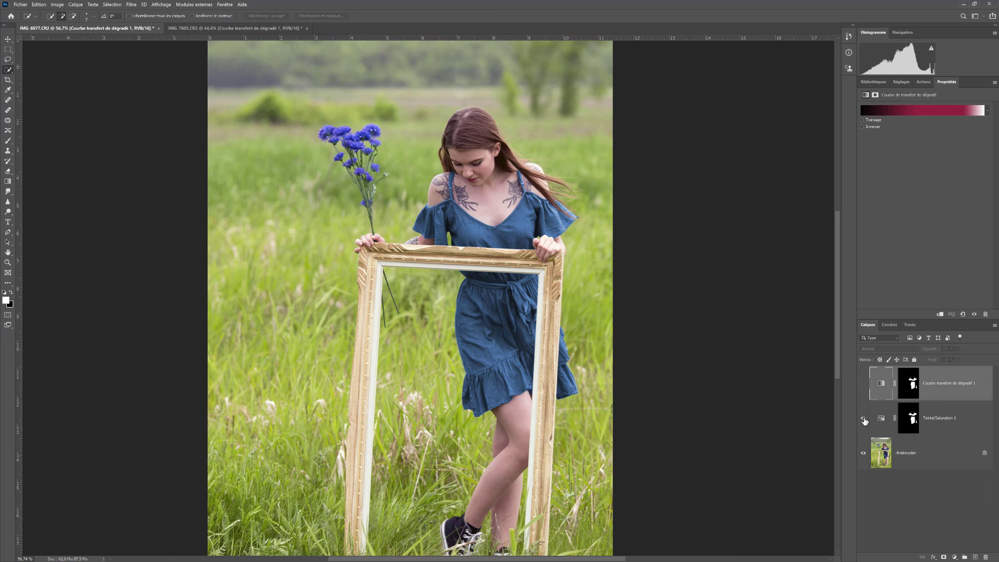
{"action": "left_click", "coordinate": [864, 386]}
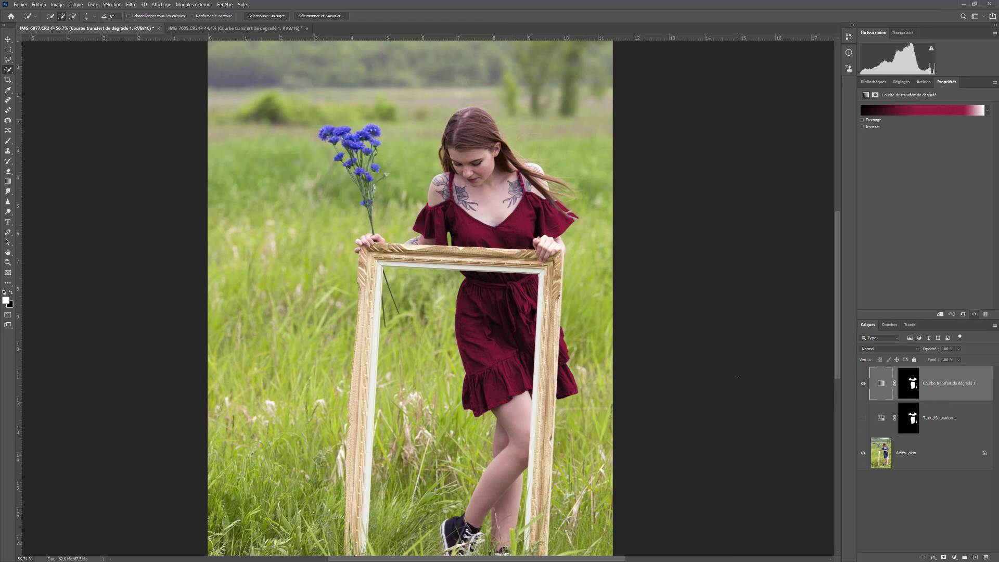
{"action": "left_click", "coordinate": [160, 4]}
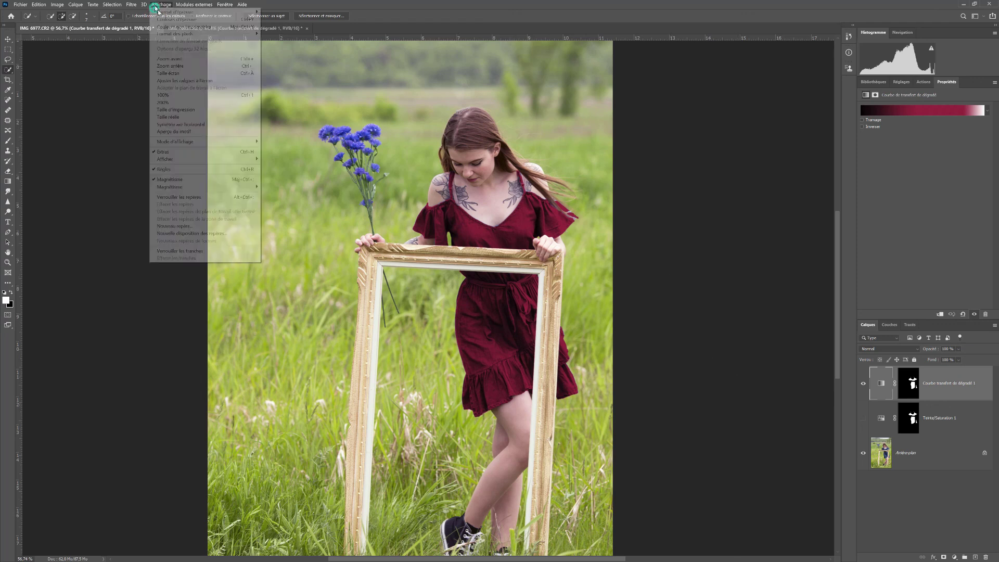
{"action": "left_click", "coordinate": [168, 74]}
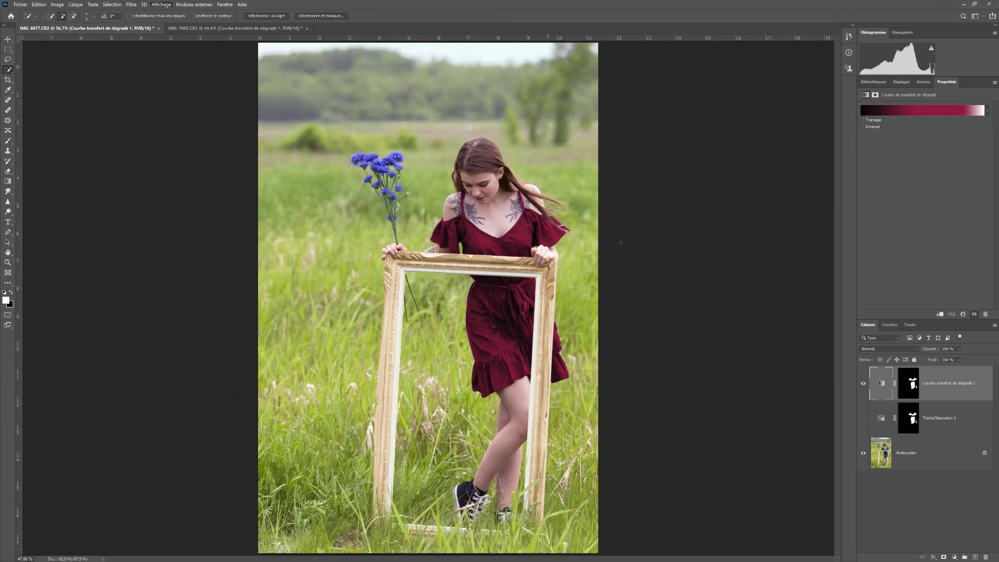